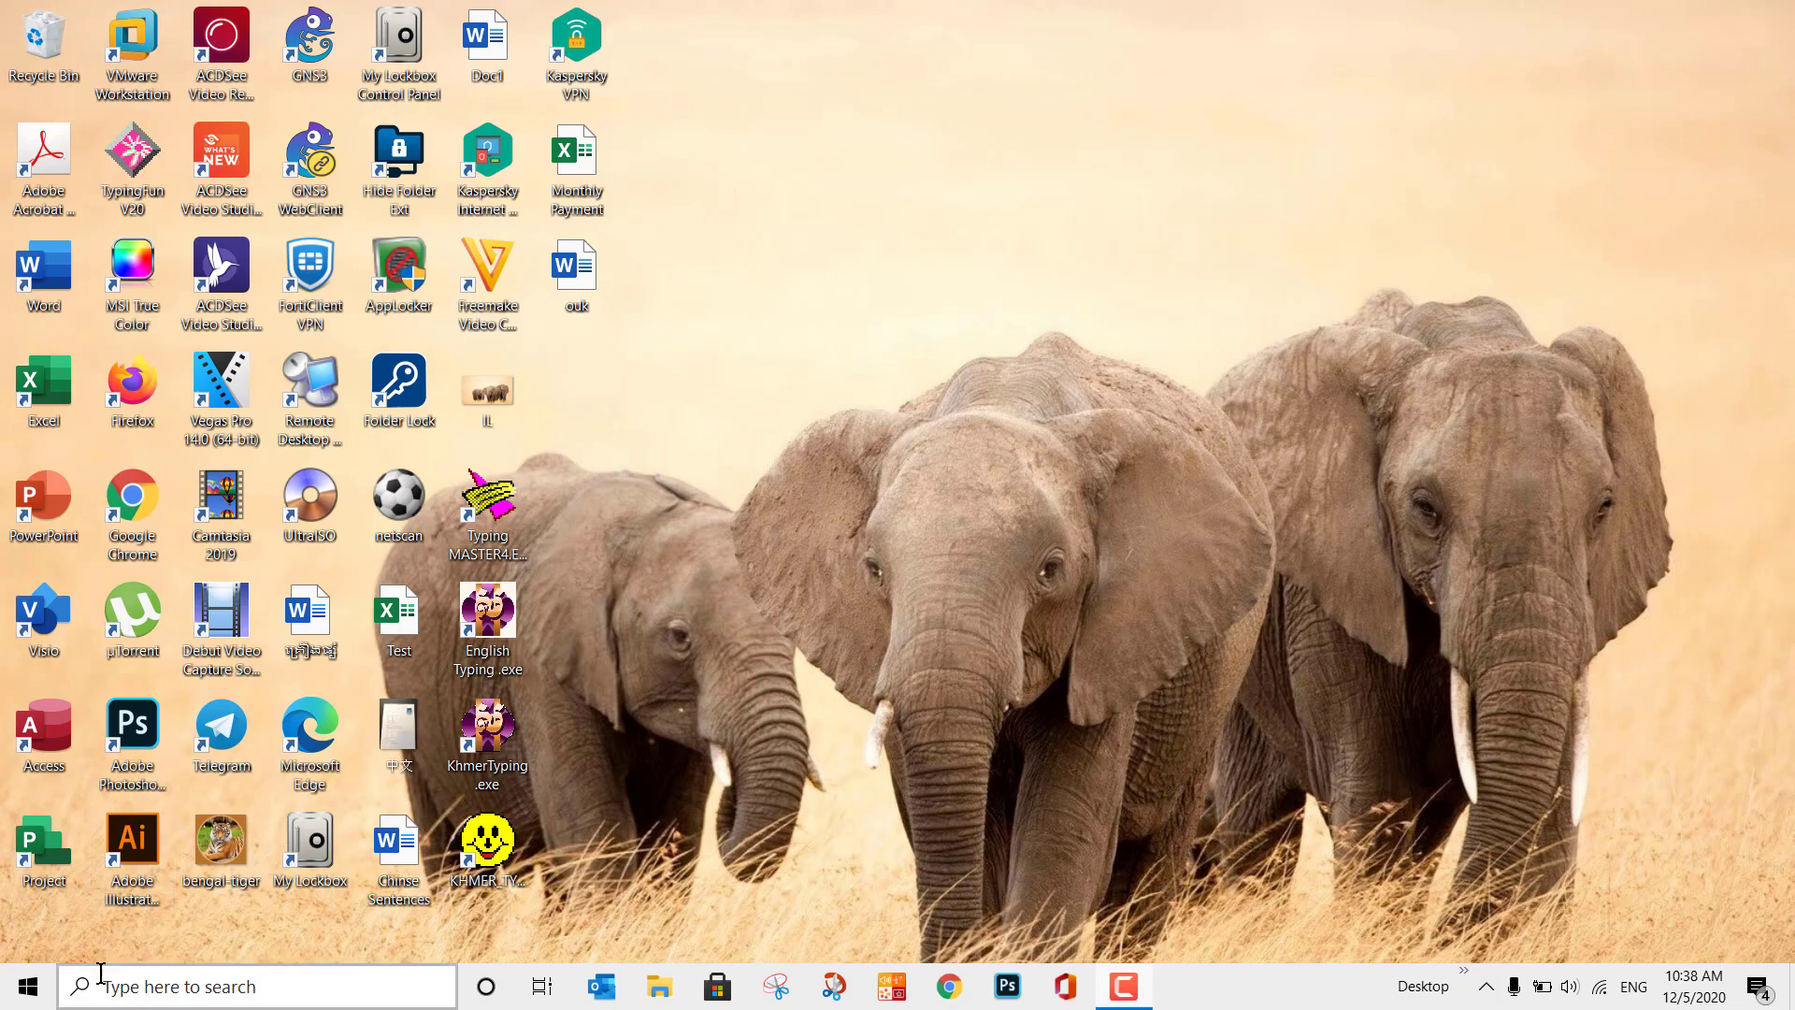
- Open the Graphics settings page from the system's Display settings
left_click(21, 1001)
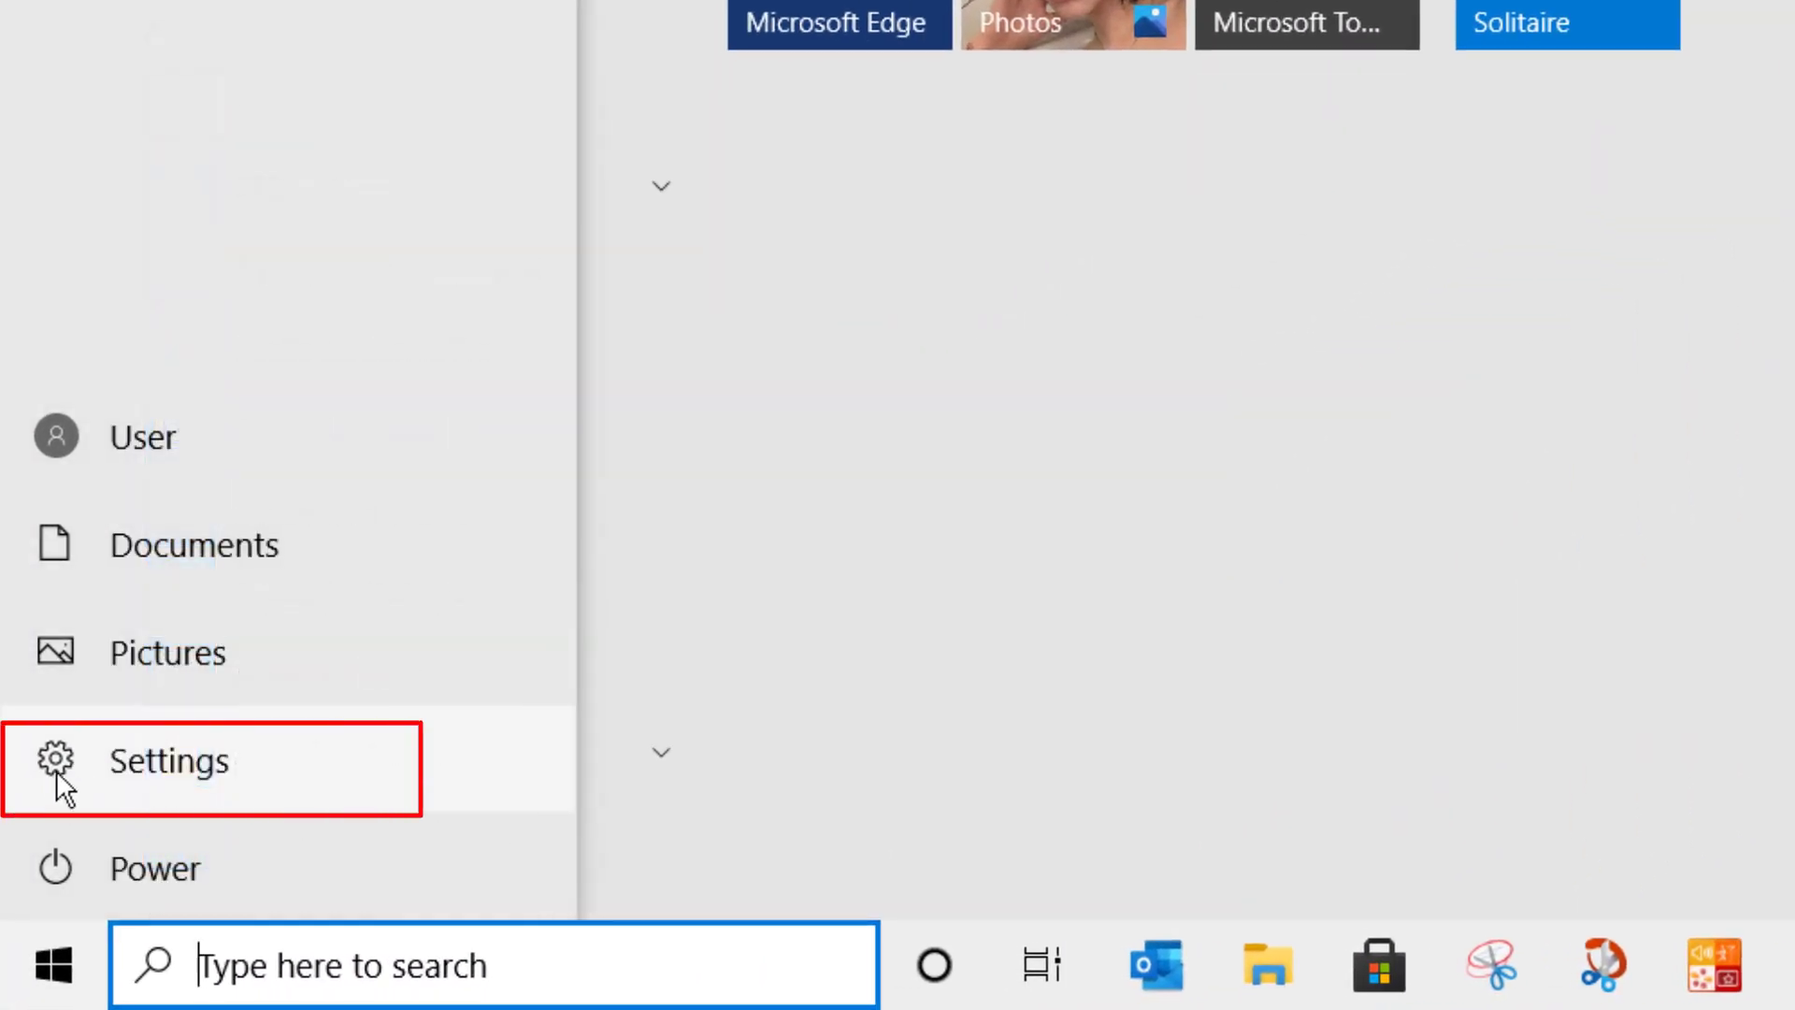
left_click(49, 769)
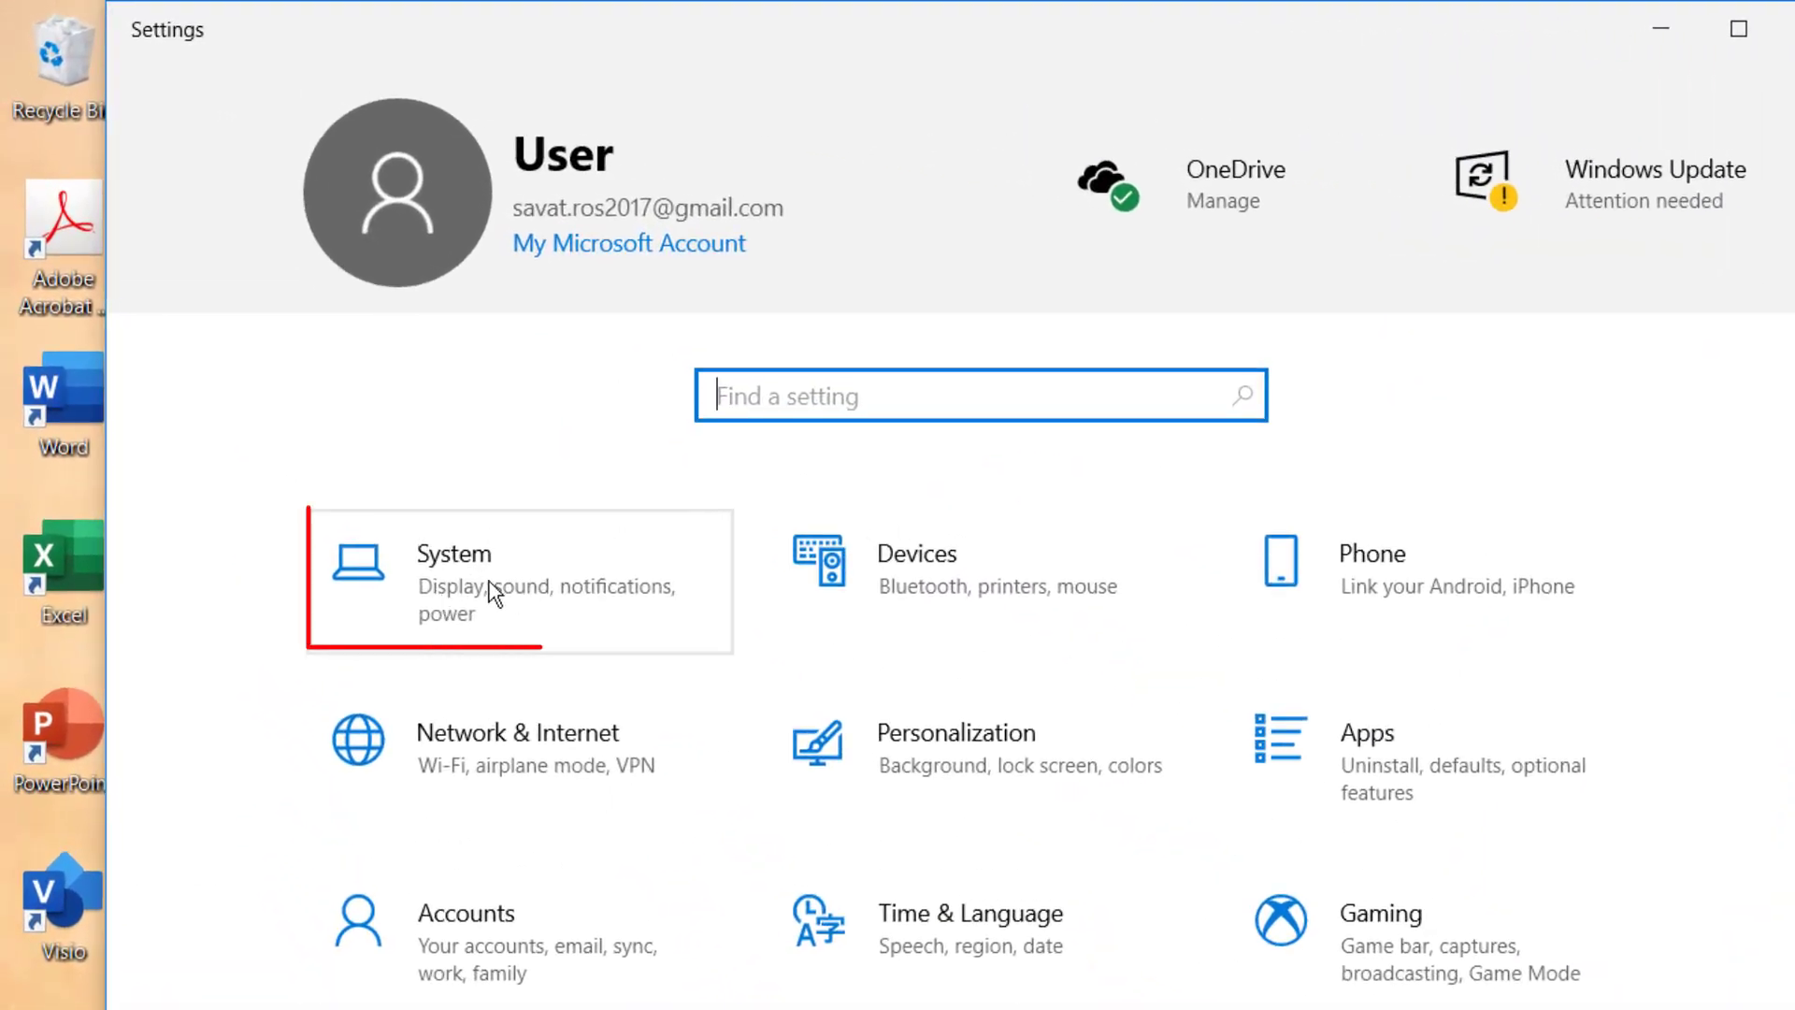
left_click(458, 582)
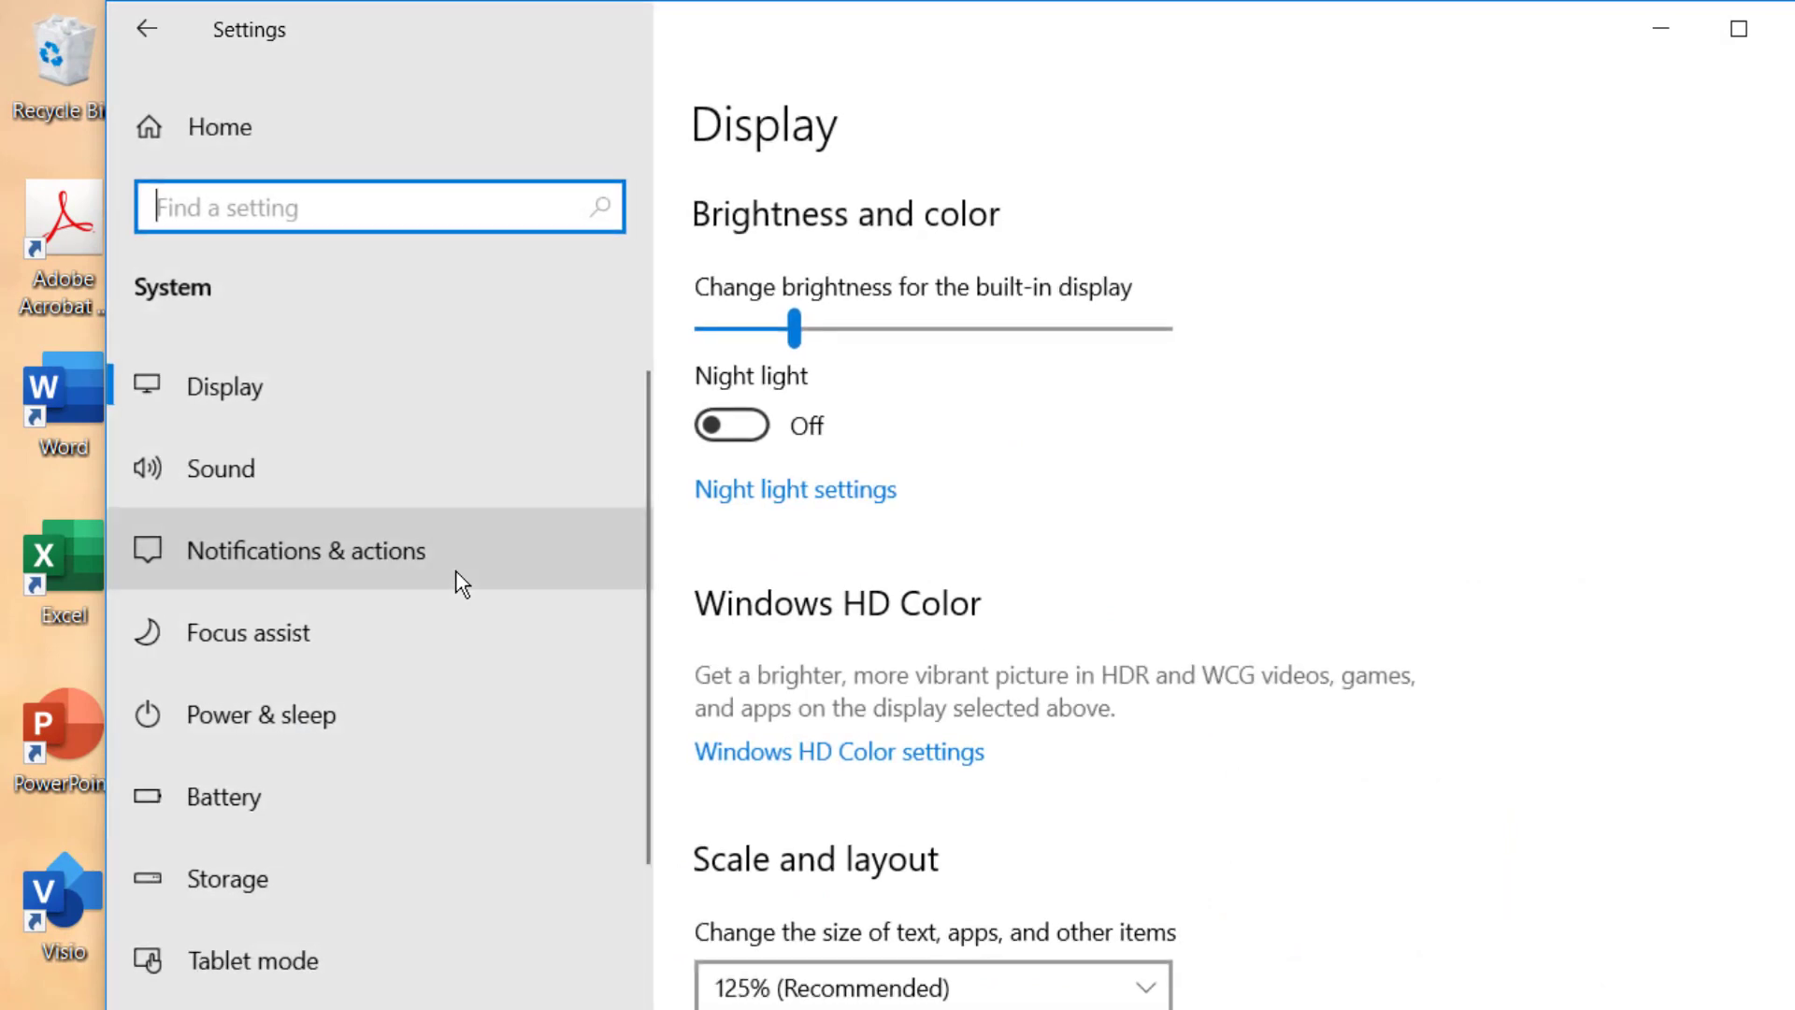
left_click(260, 383)
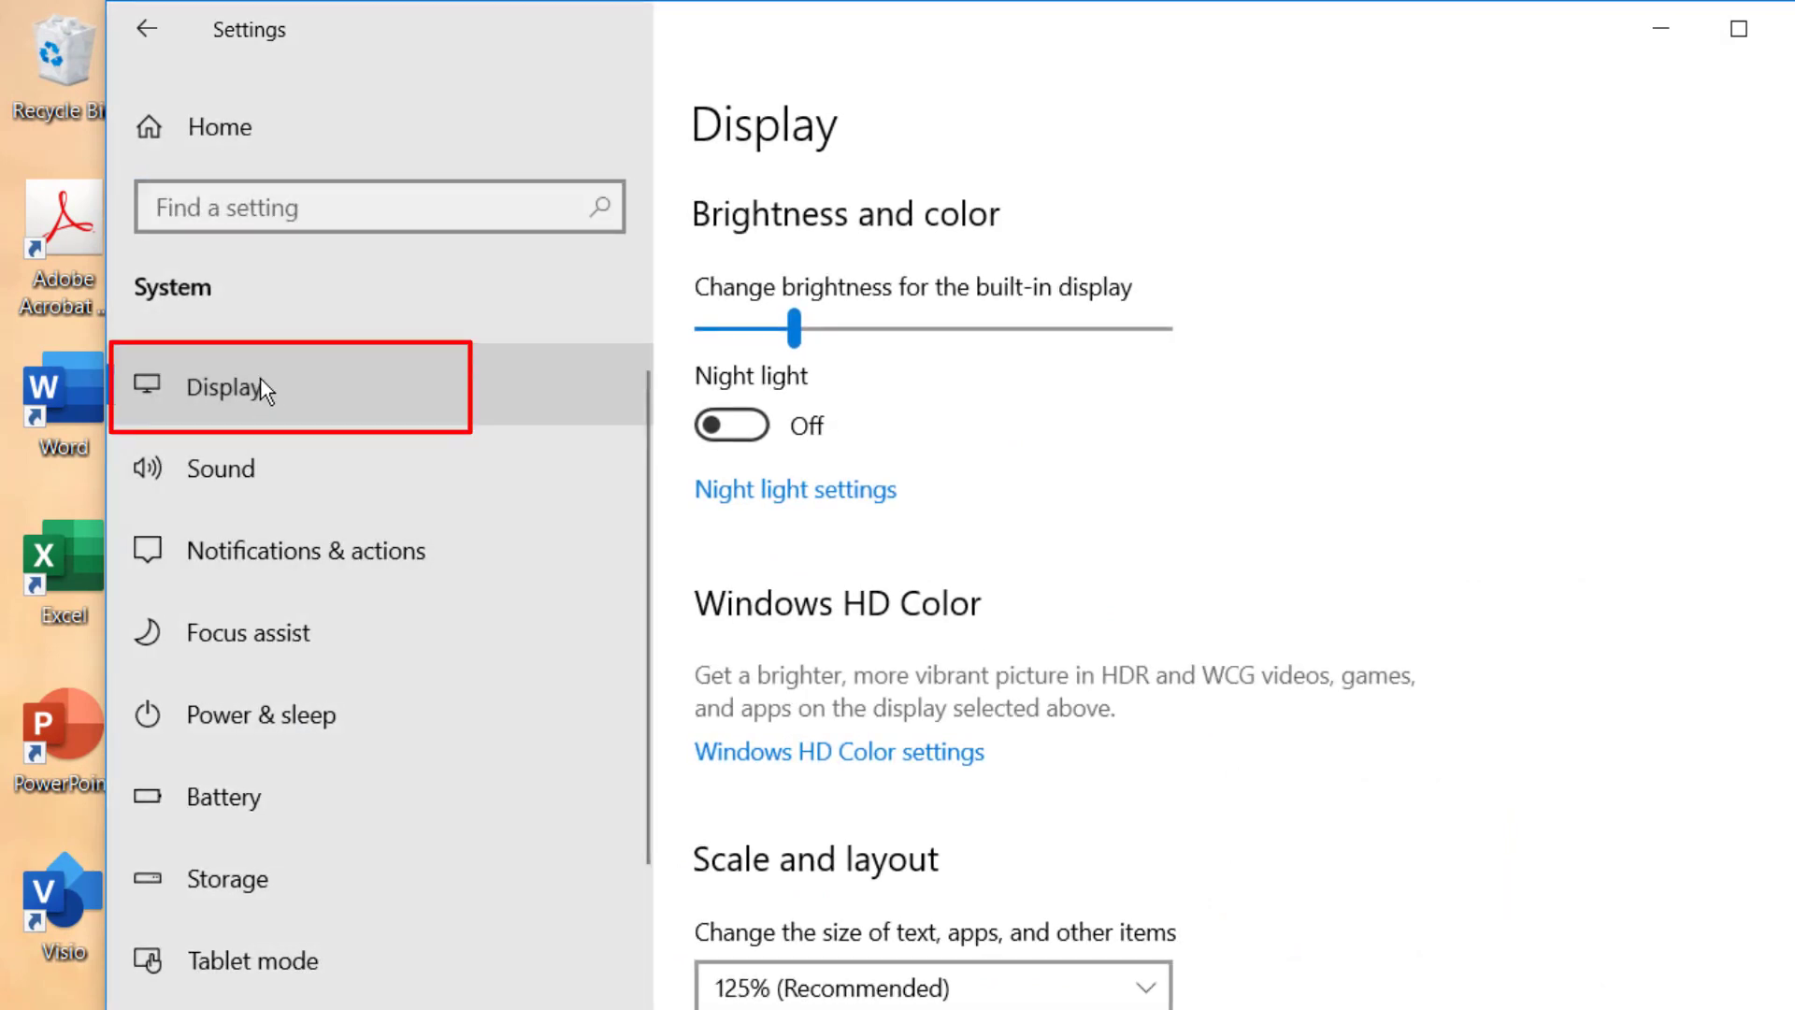
scroll(1119, 644, "down", 1)
scroll(1114, 636, "down", 10)
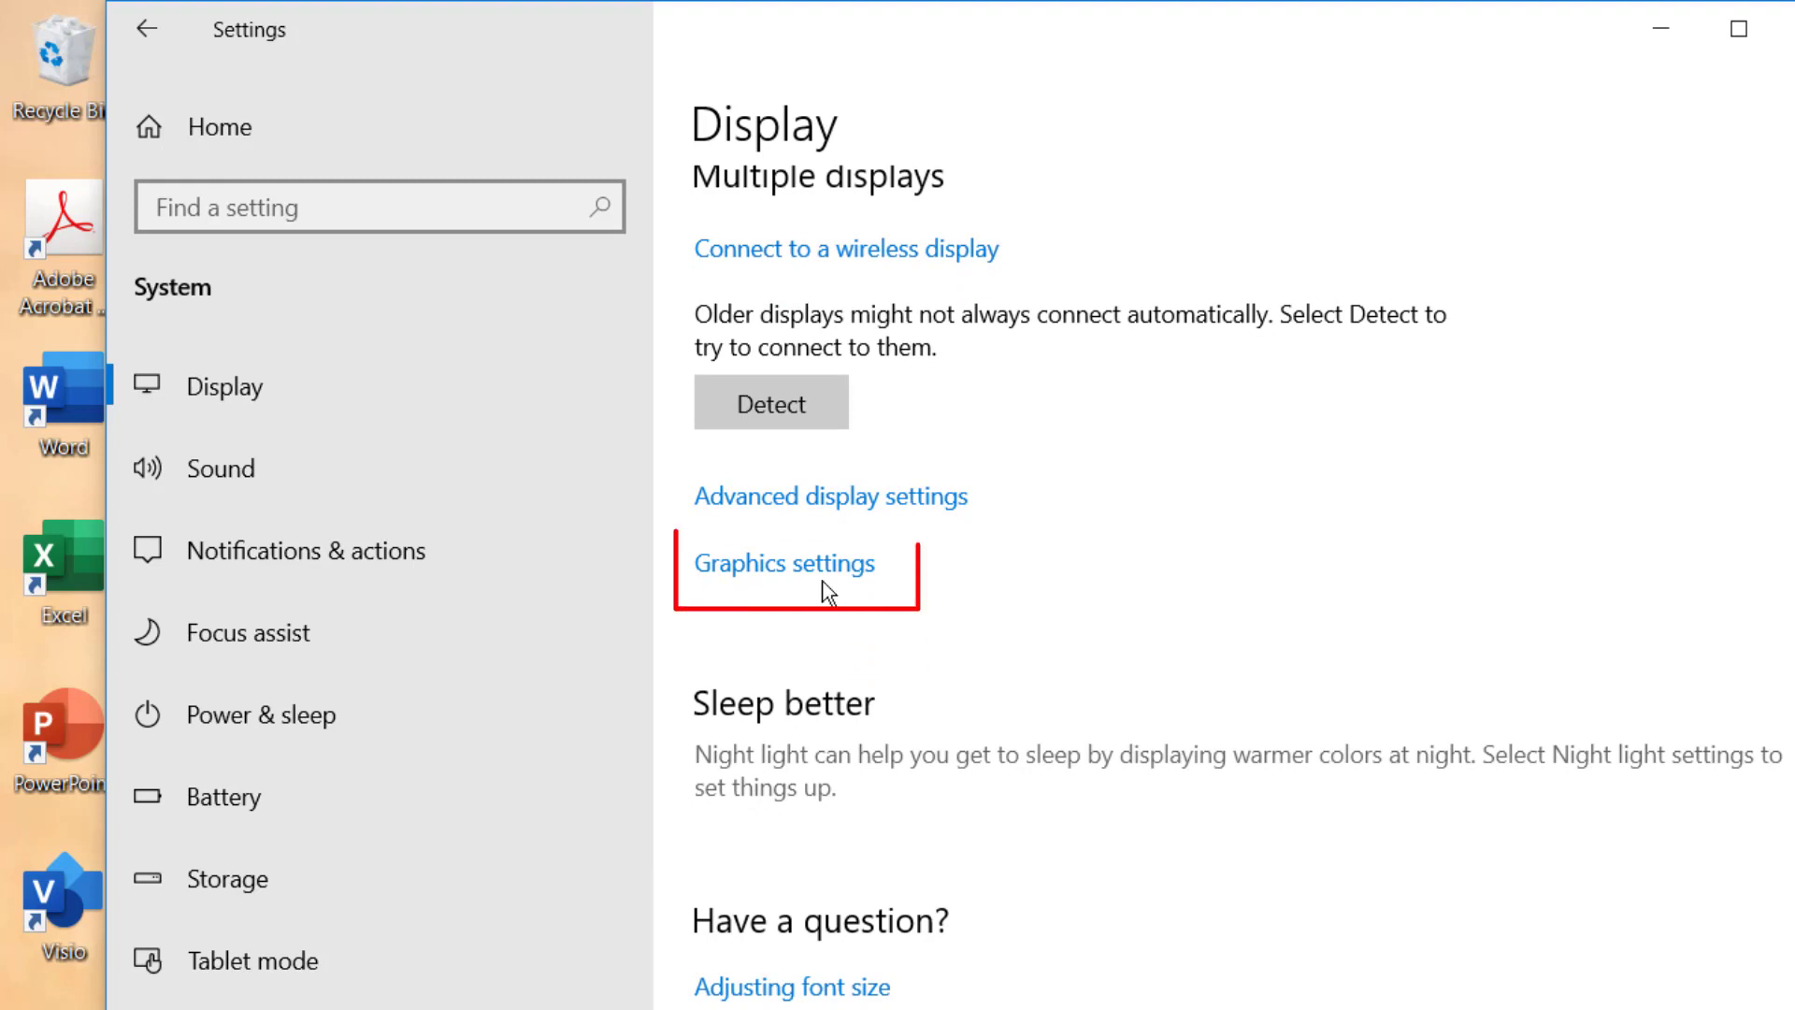
left_click(795, 568)
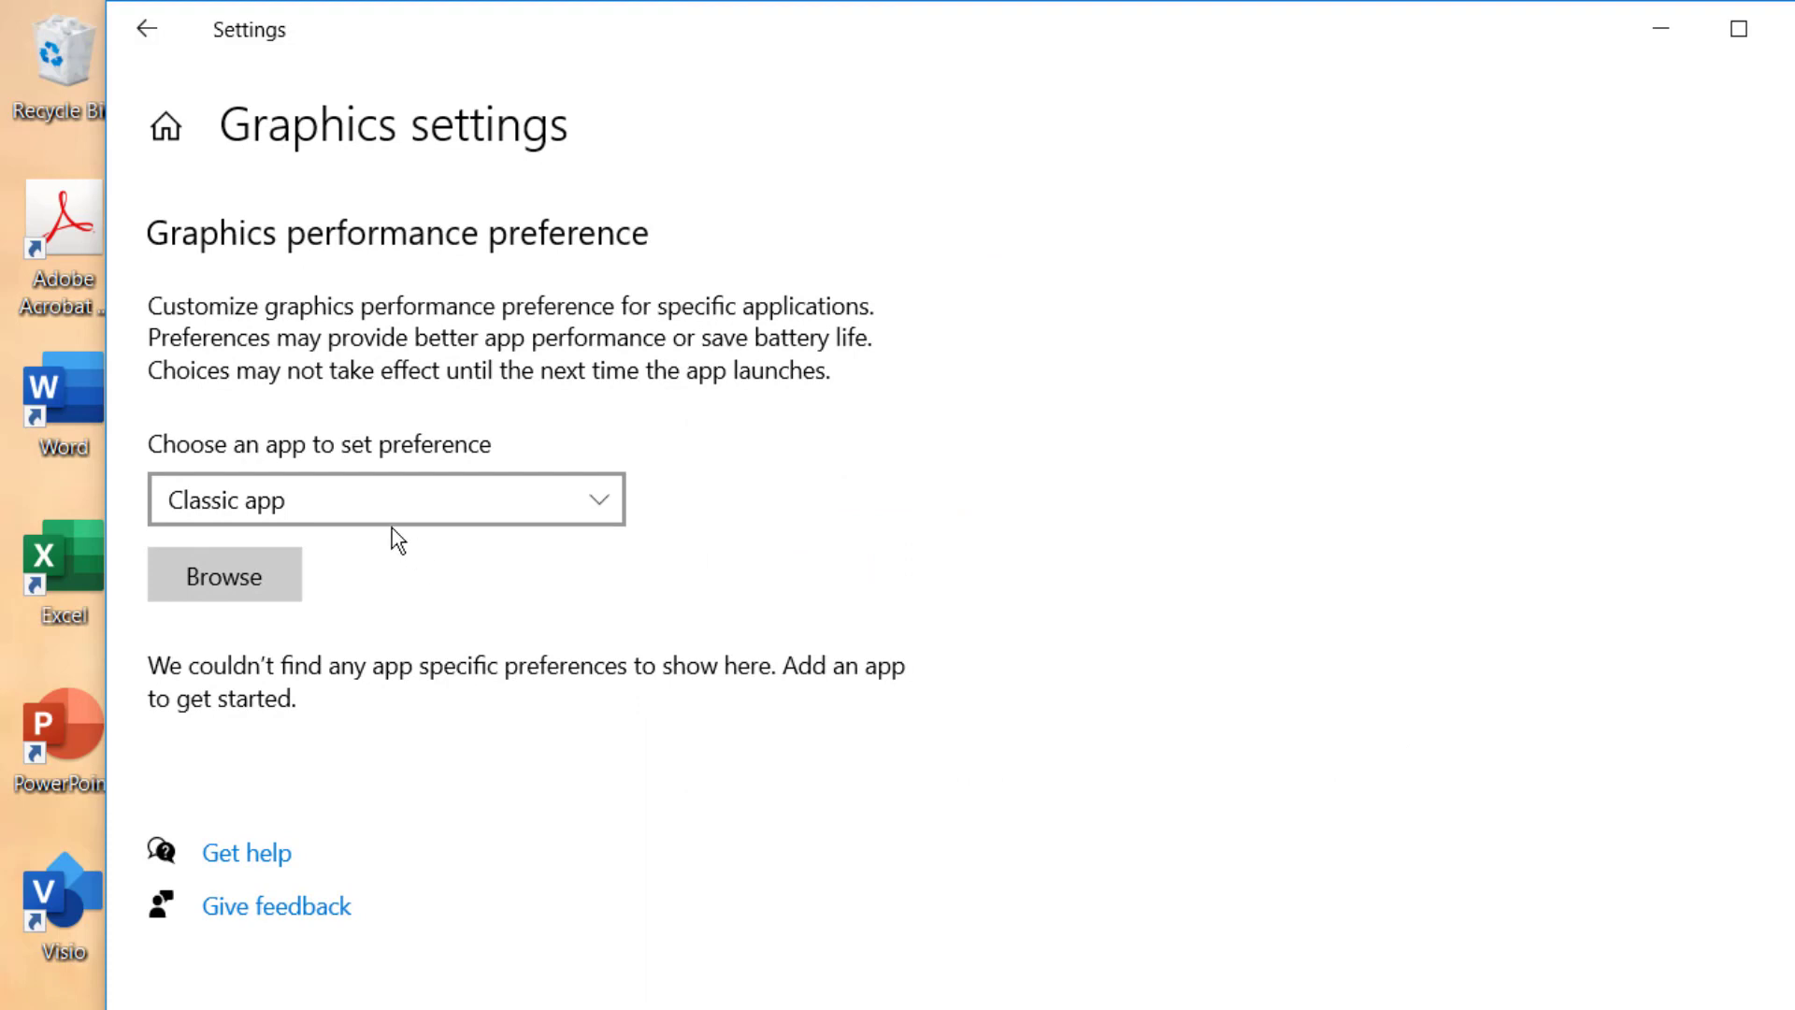
- Add the universal app Video Editor to the graphics performance preference list
left_click(453, 503)
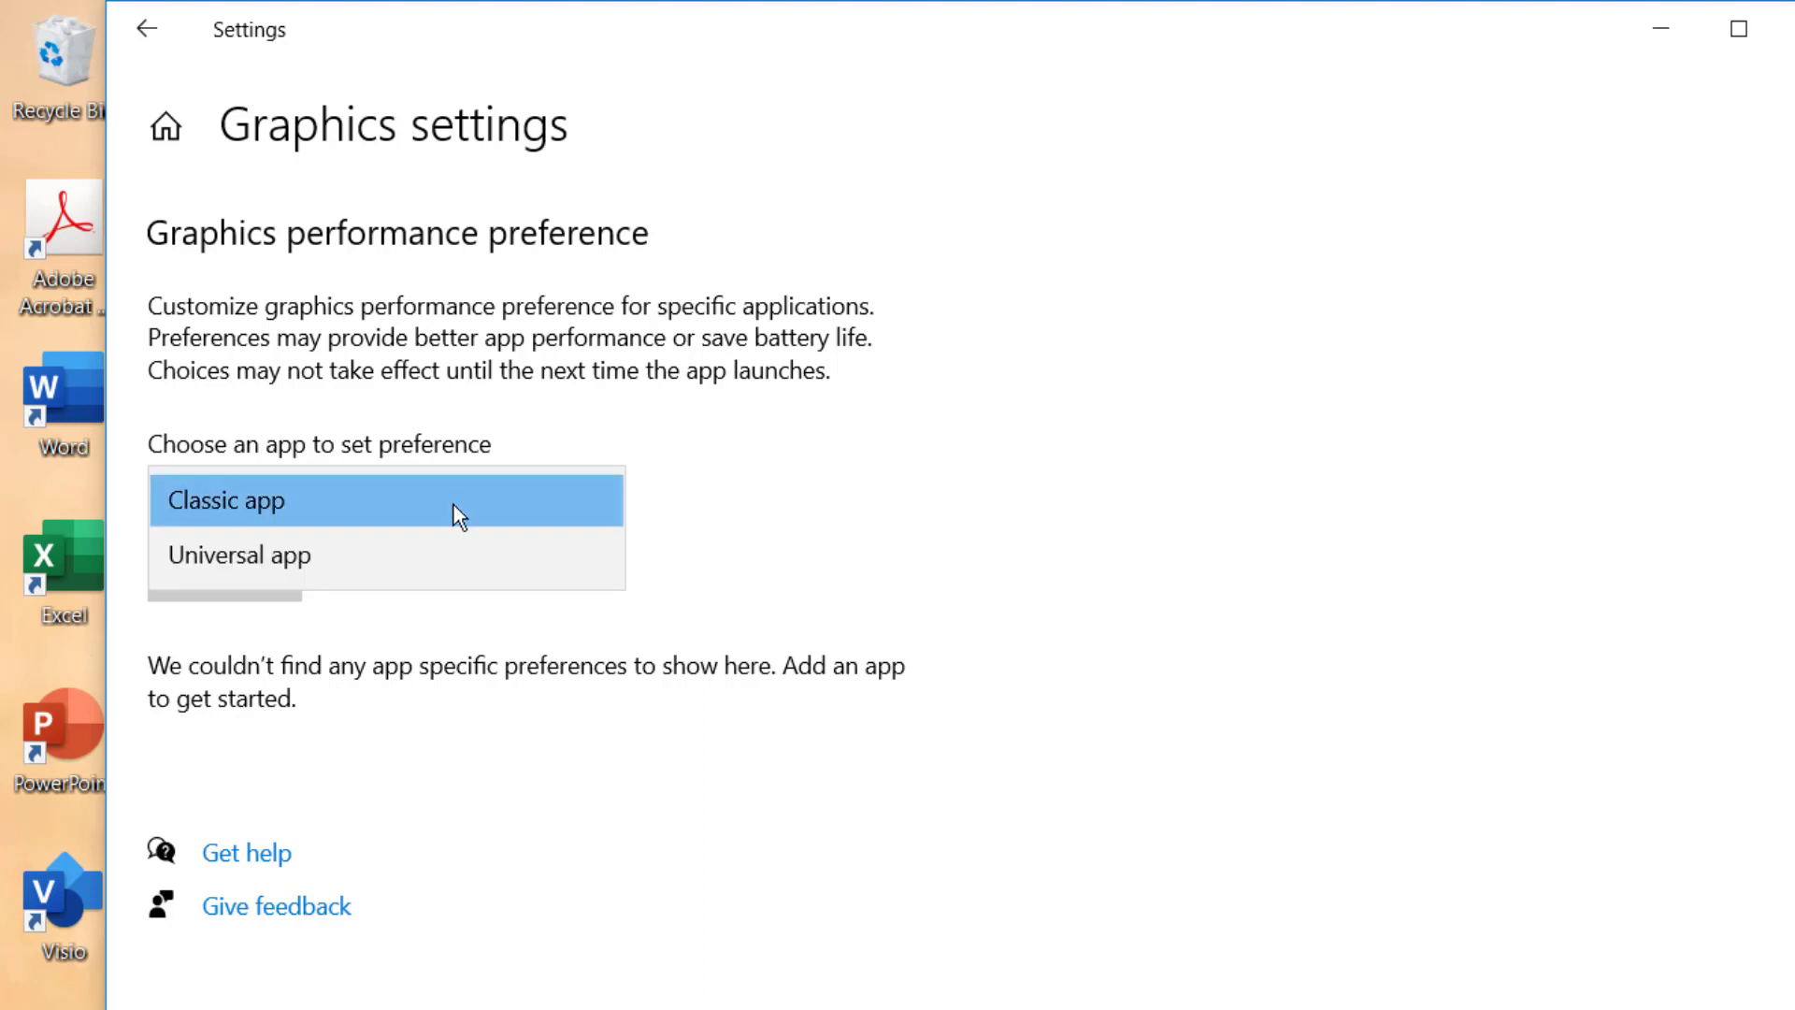
left_click(297, 568)
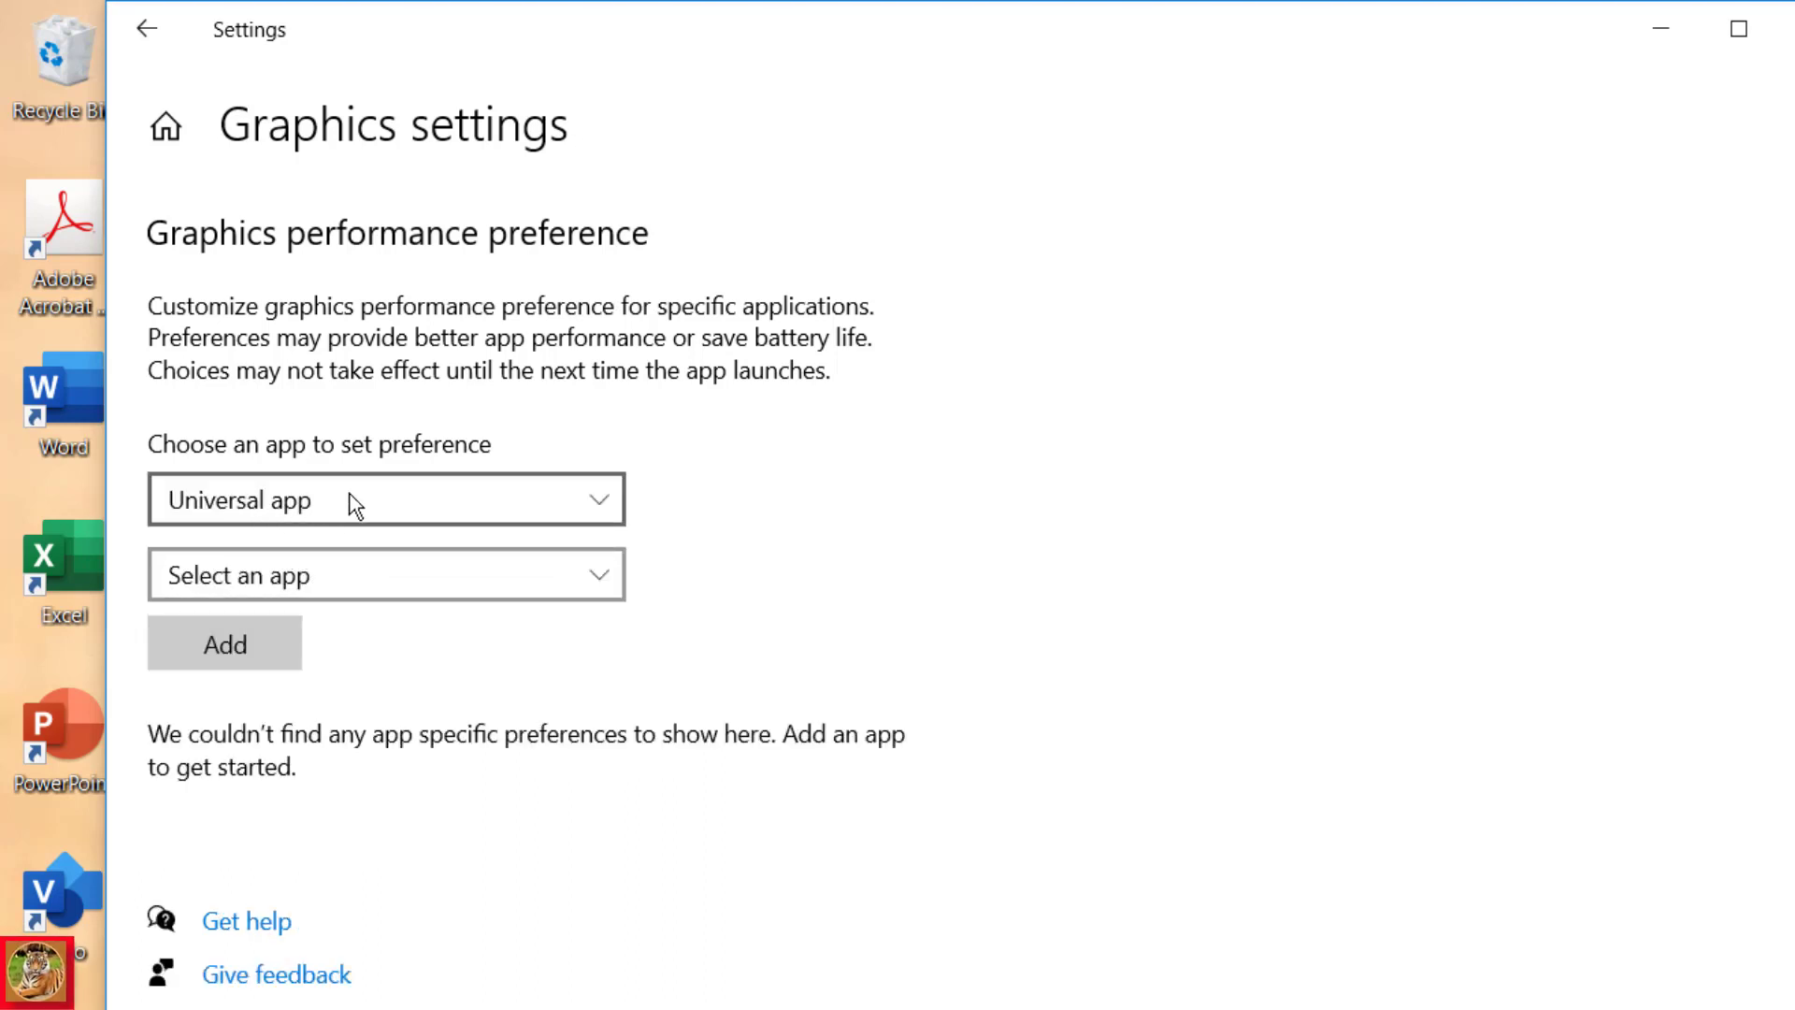
left_click(521, 587)
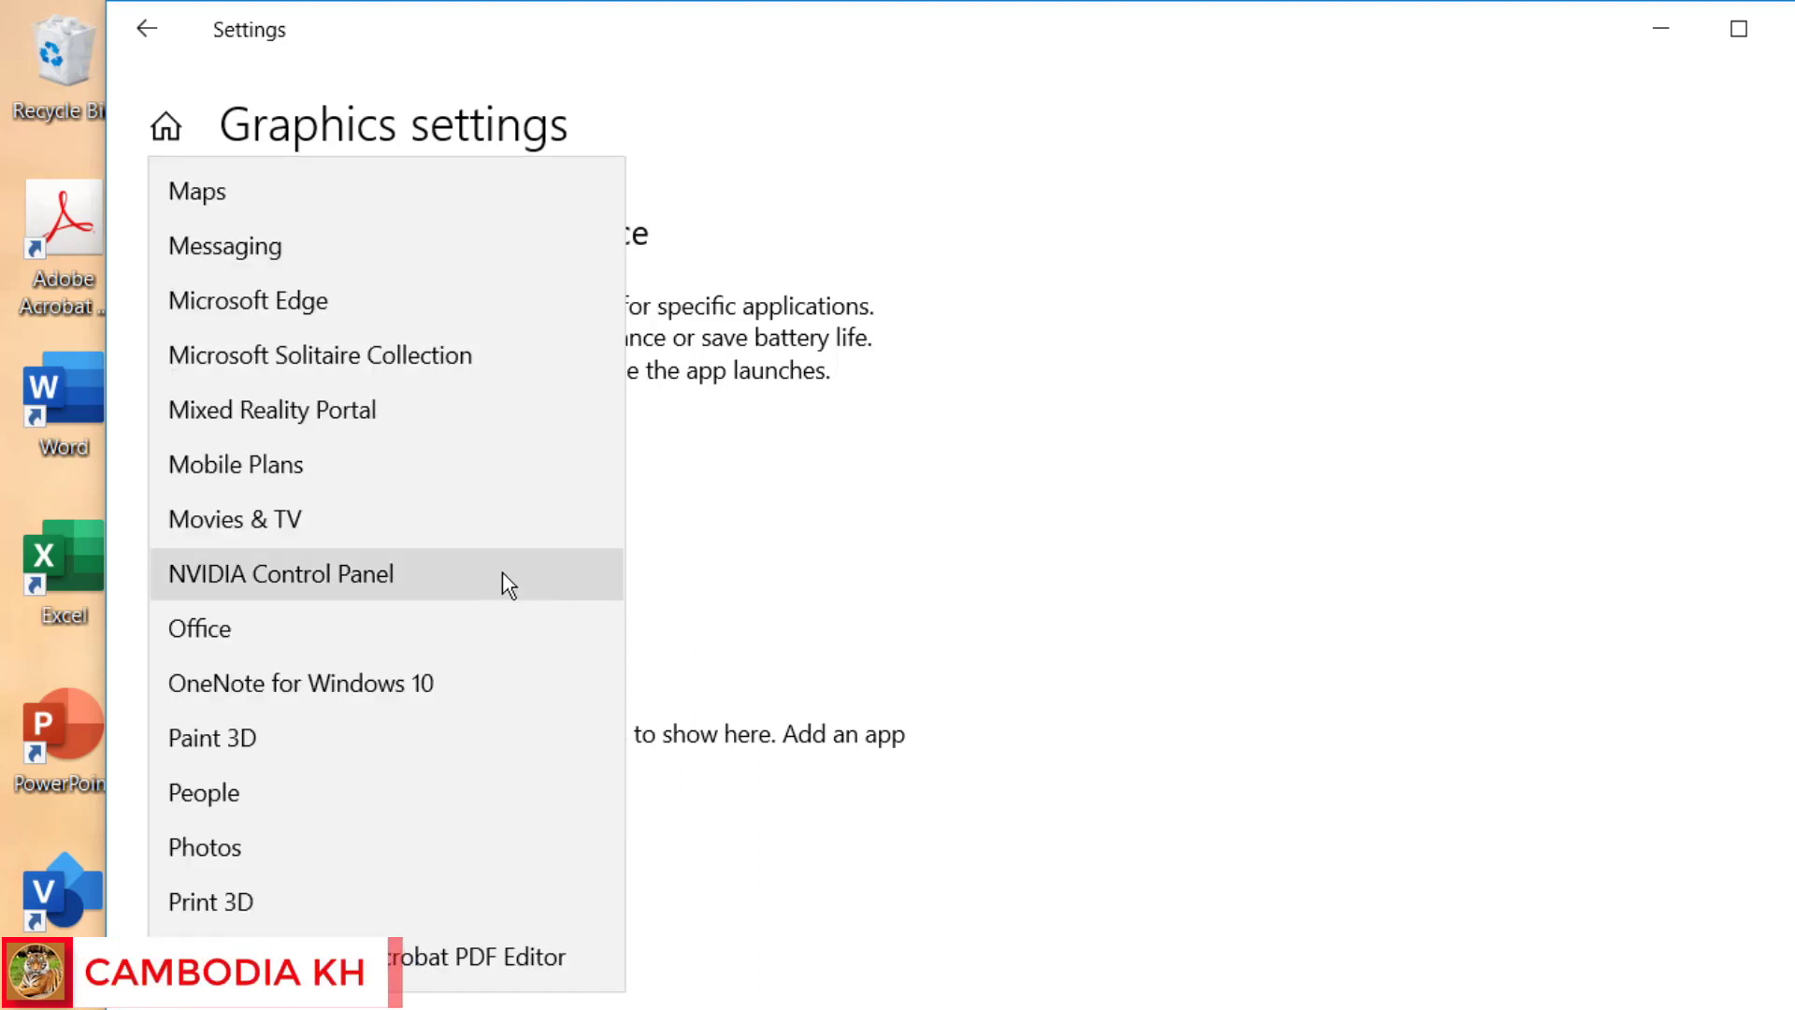
scroll(502, 572, "up", 5)
scroll(502, 572, "up", 1)
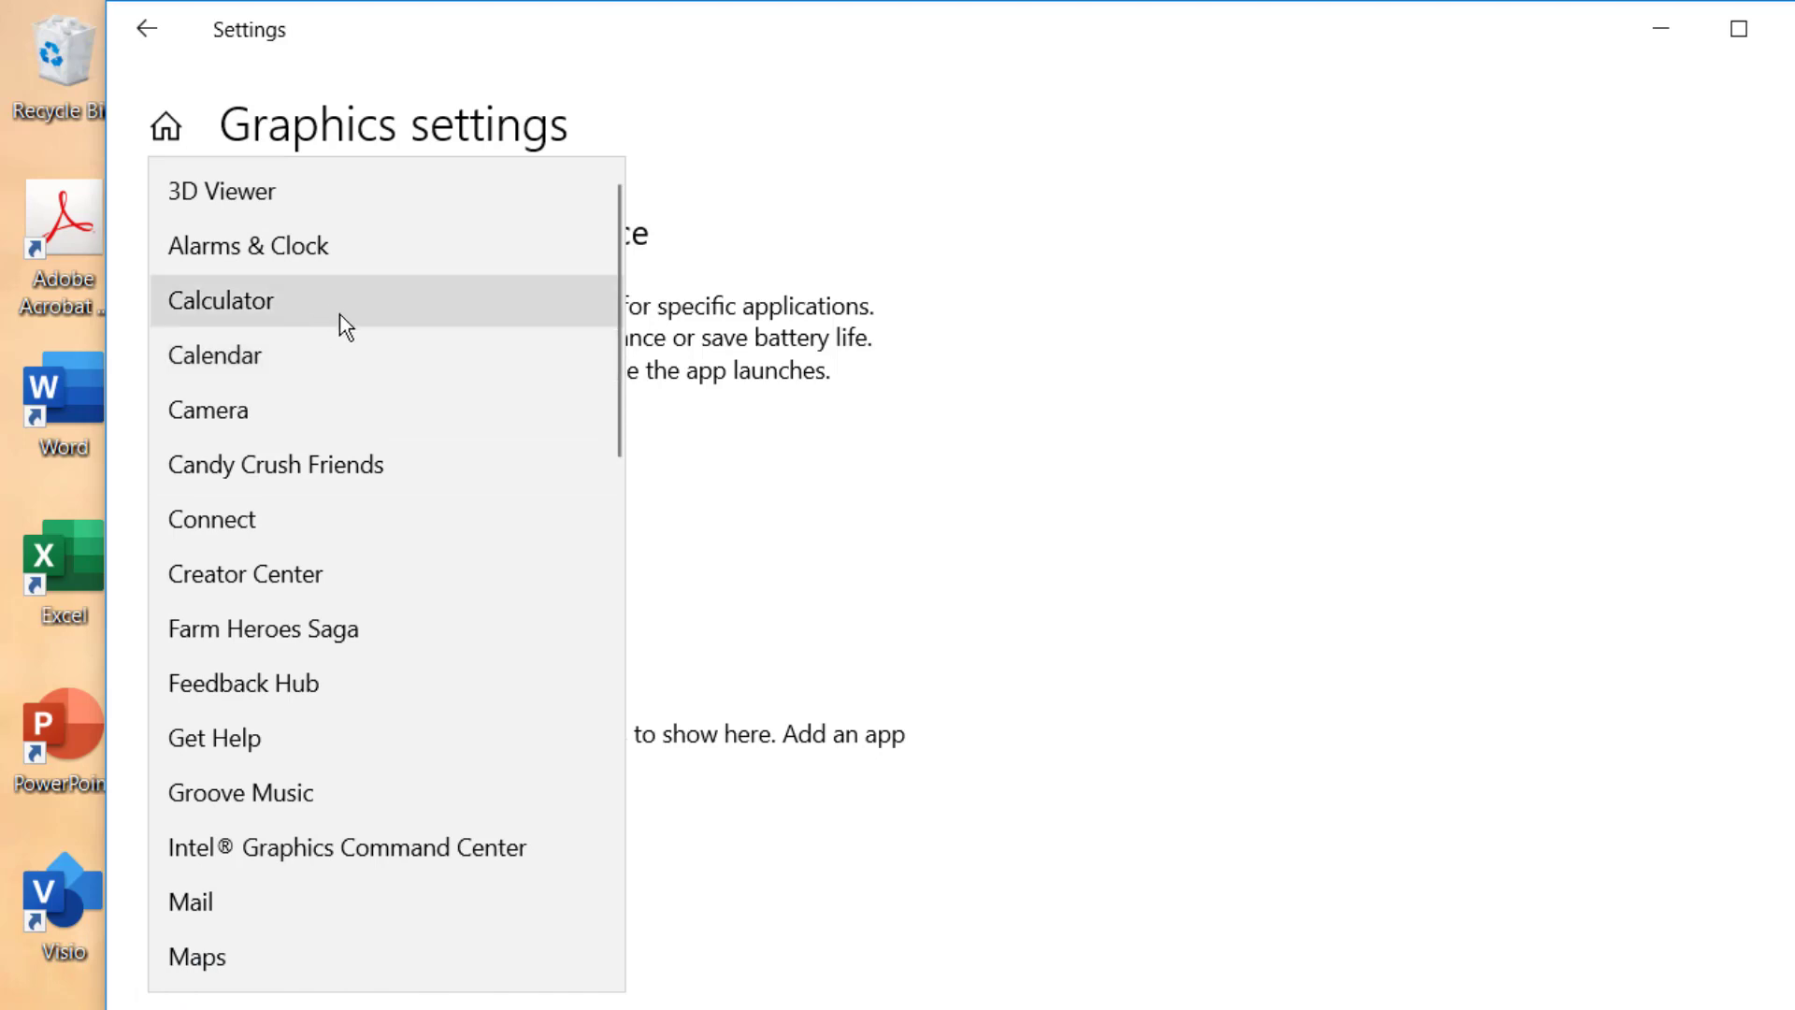
scroll(322, 409, "down", 10)
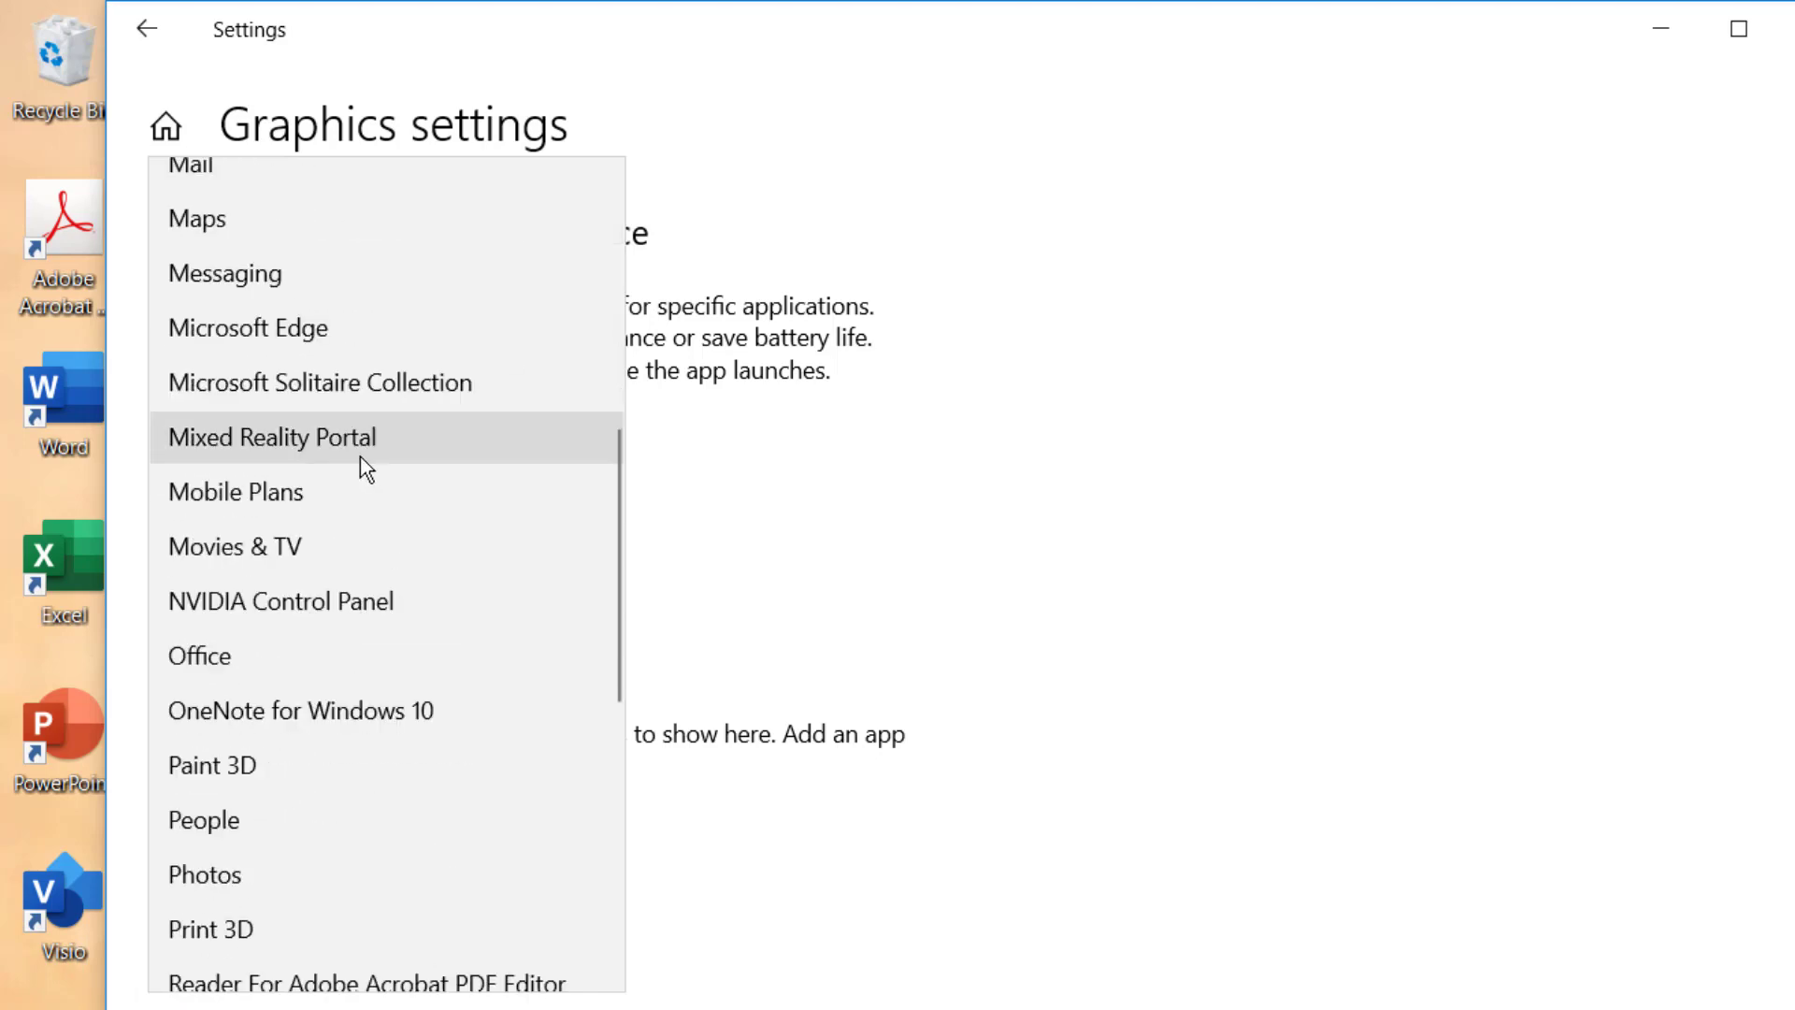
scroll(356, 481, "down", 4)
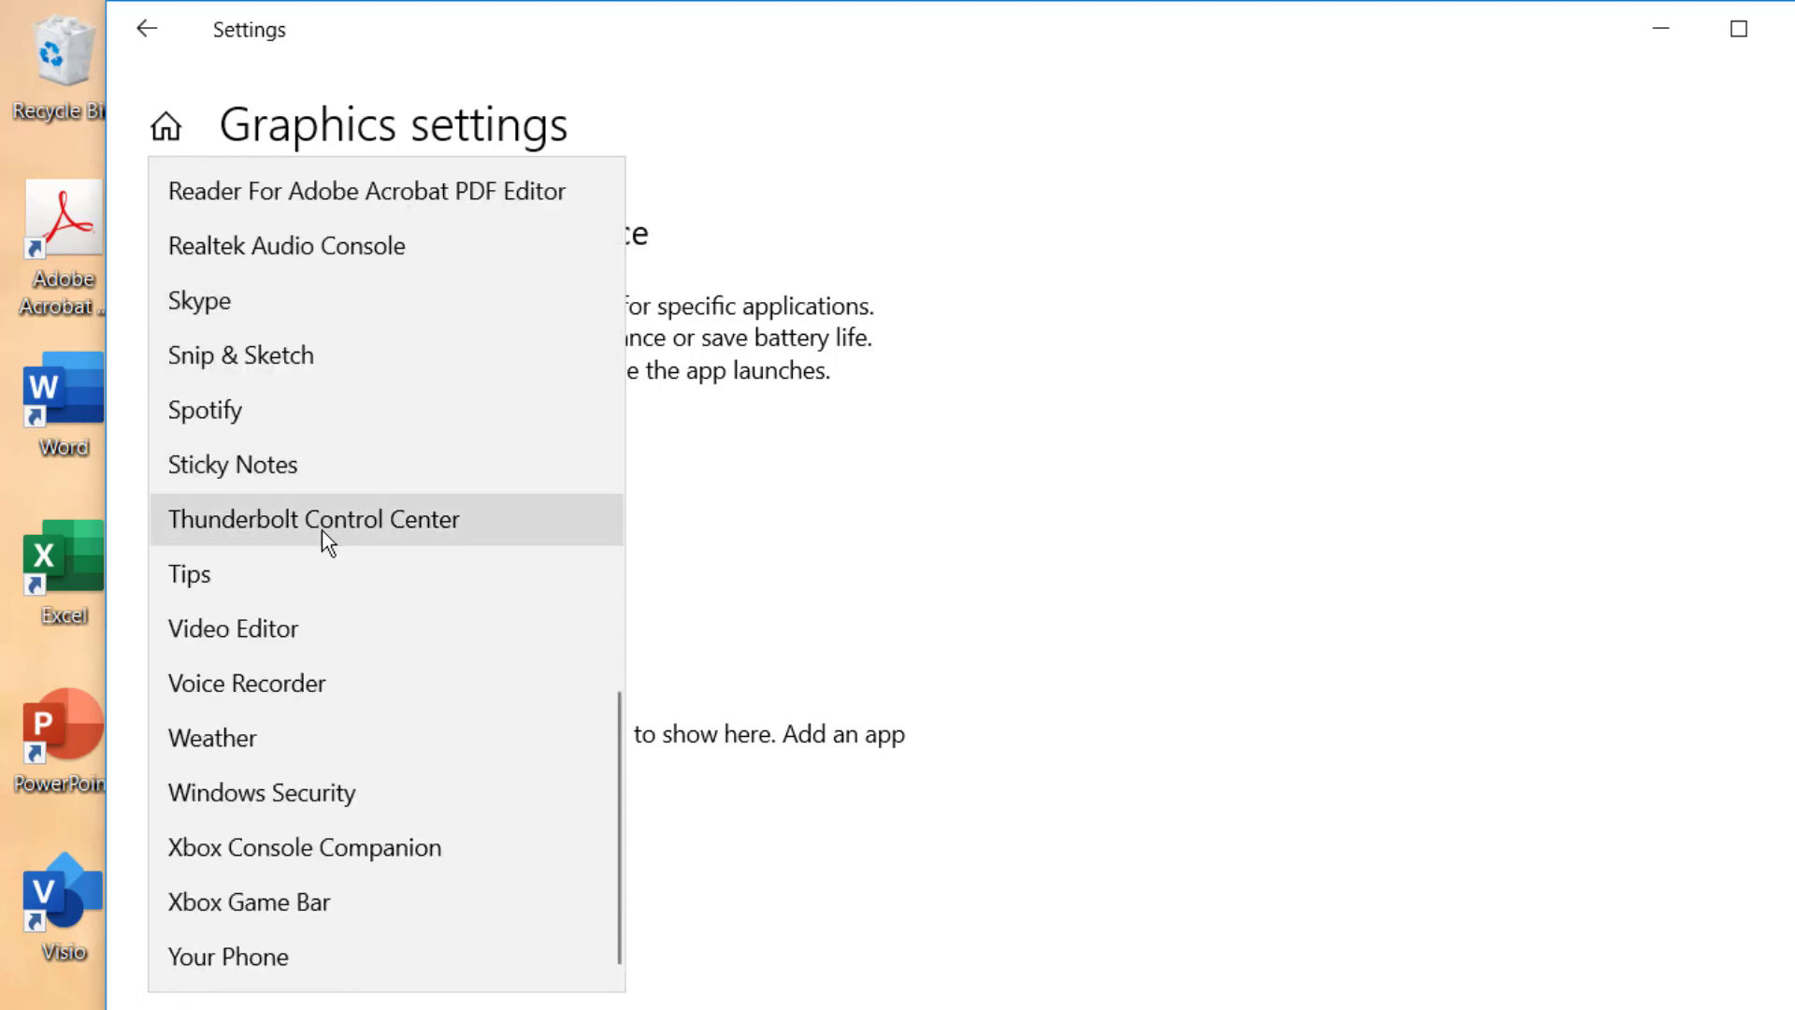
scroll(452, 790, "up", 12)
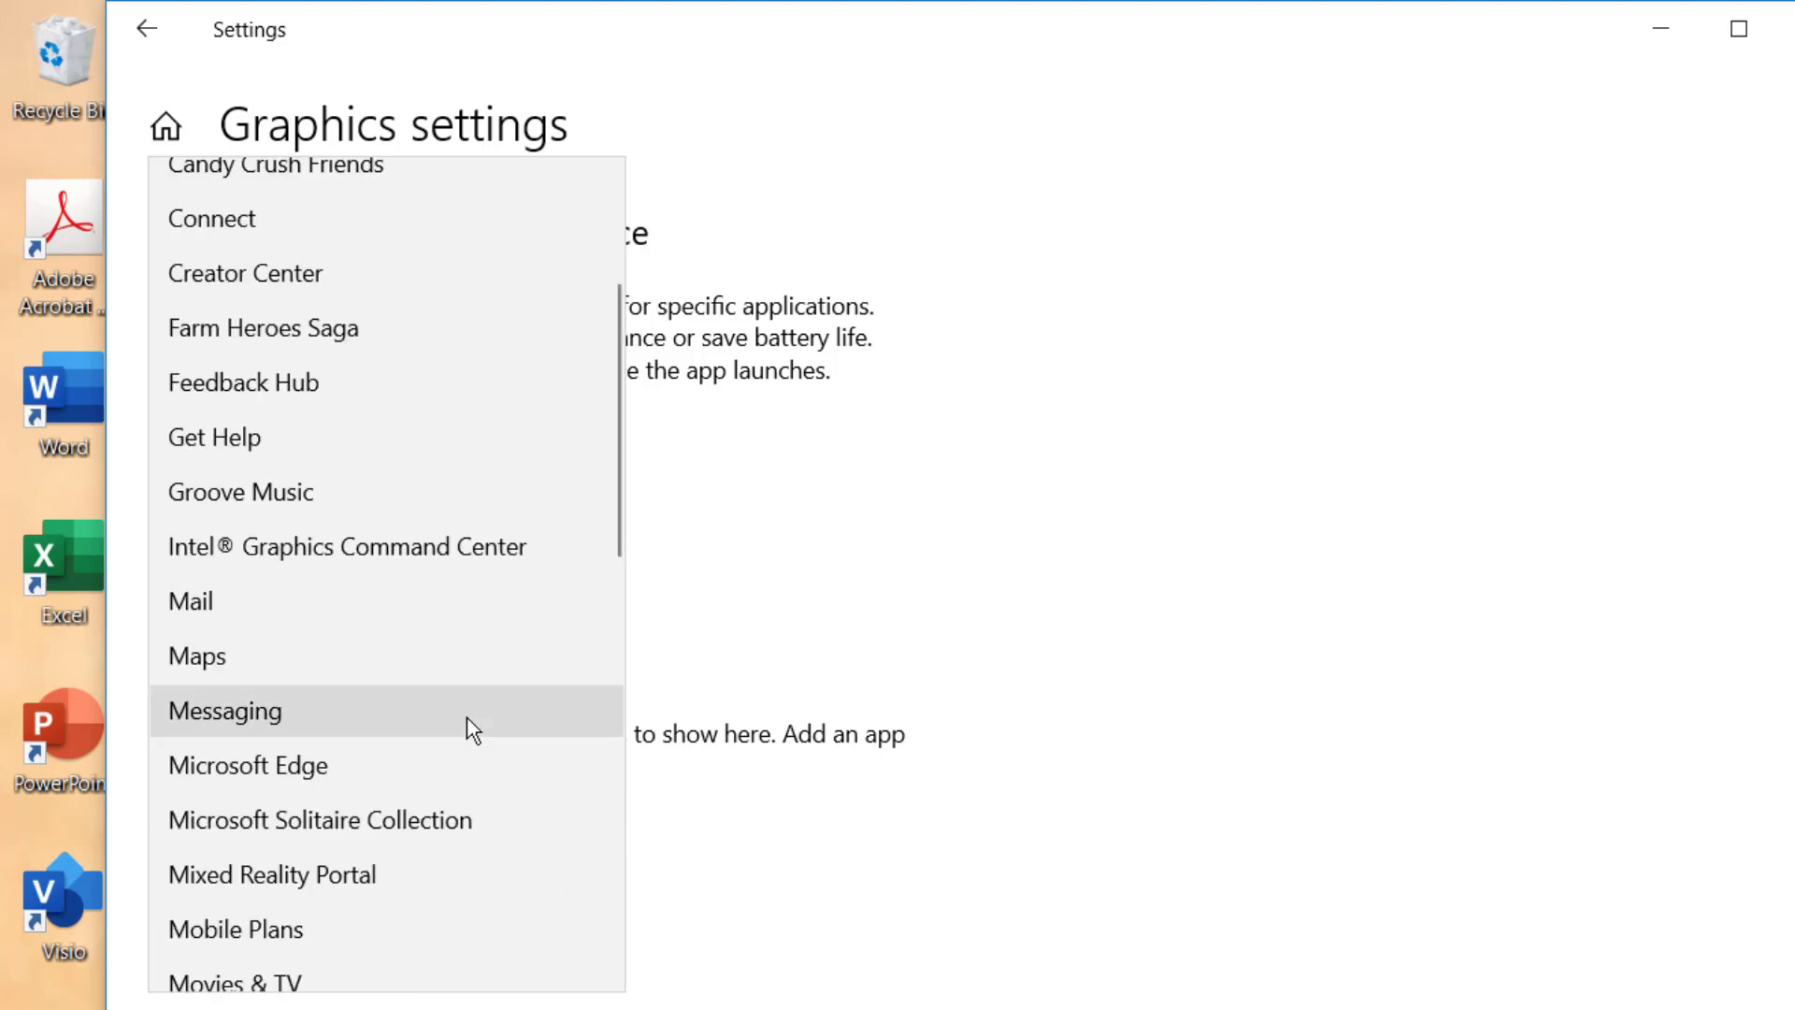
scroll(467, 730, "up", 2)
scroll(468, 730, "down", 4)
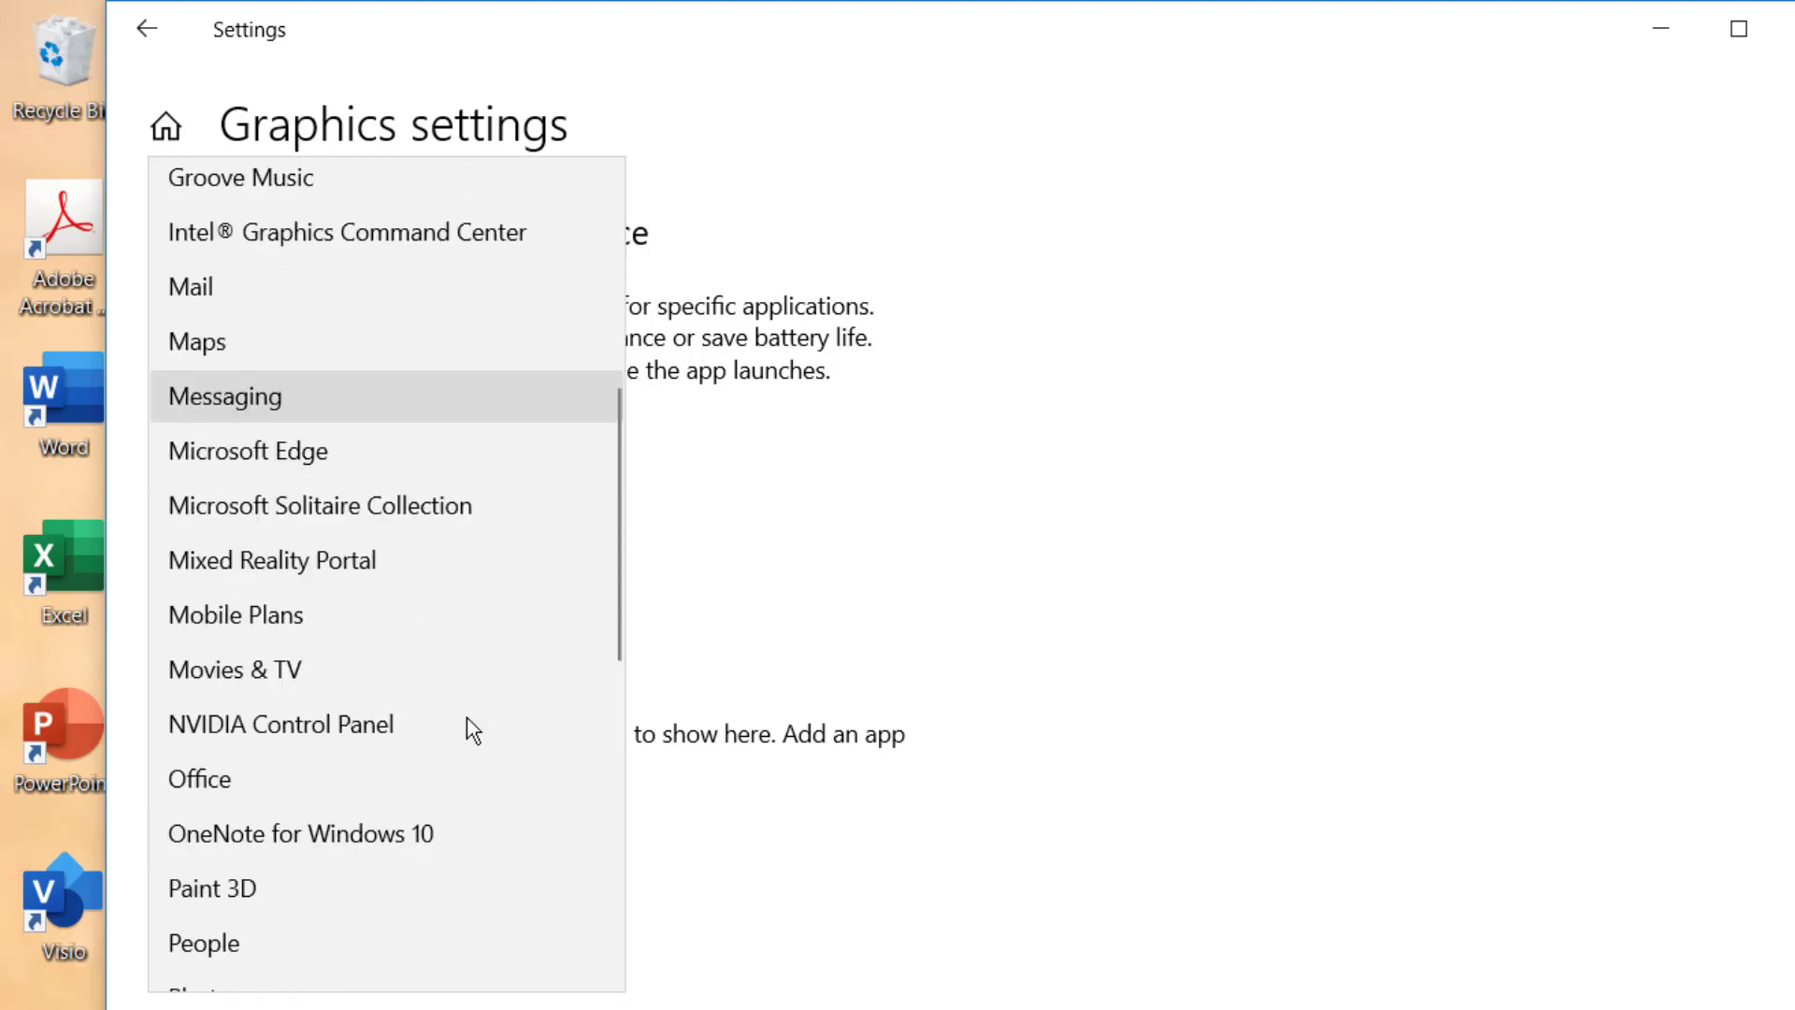
scroll(467, 726, "down", 6)
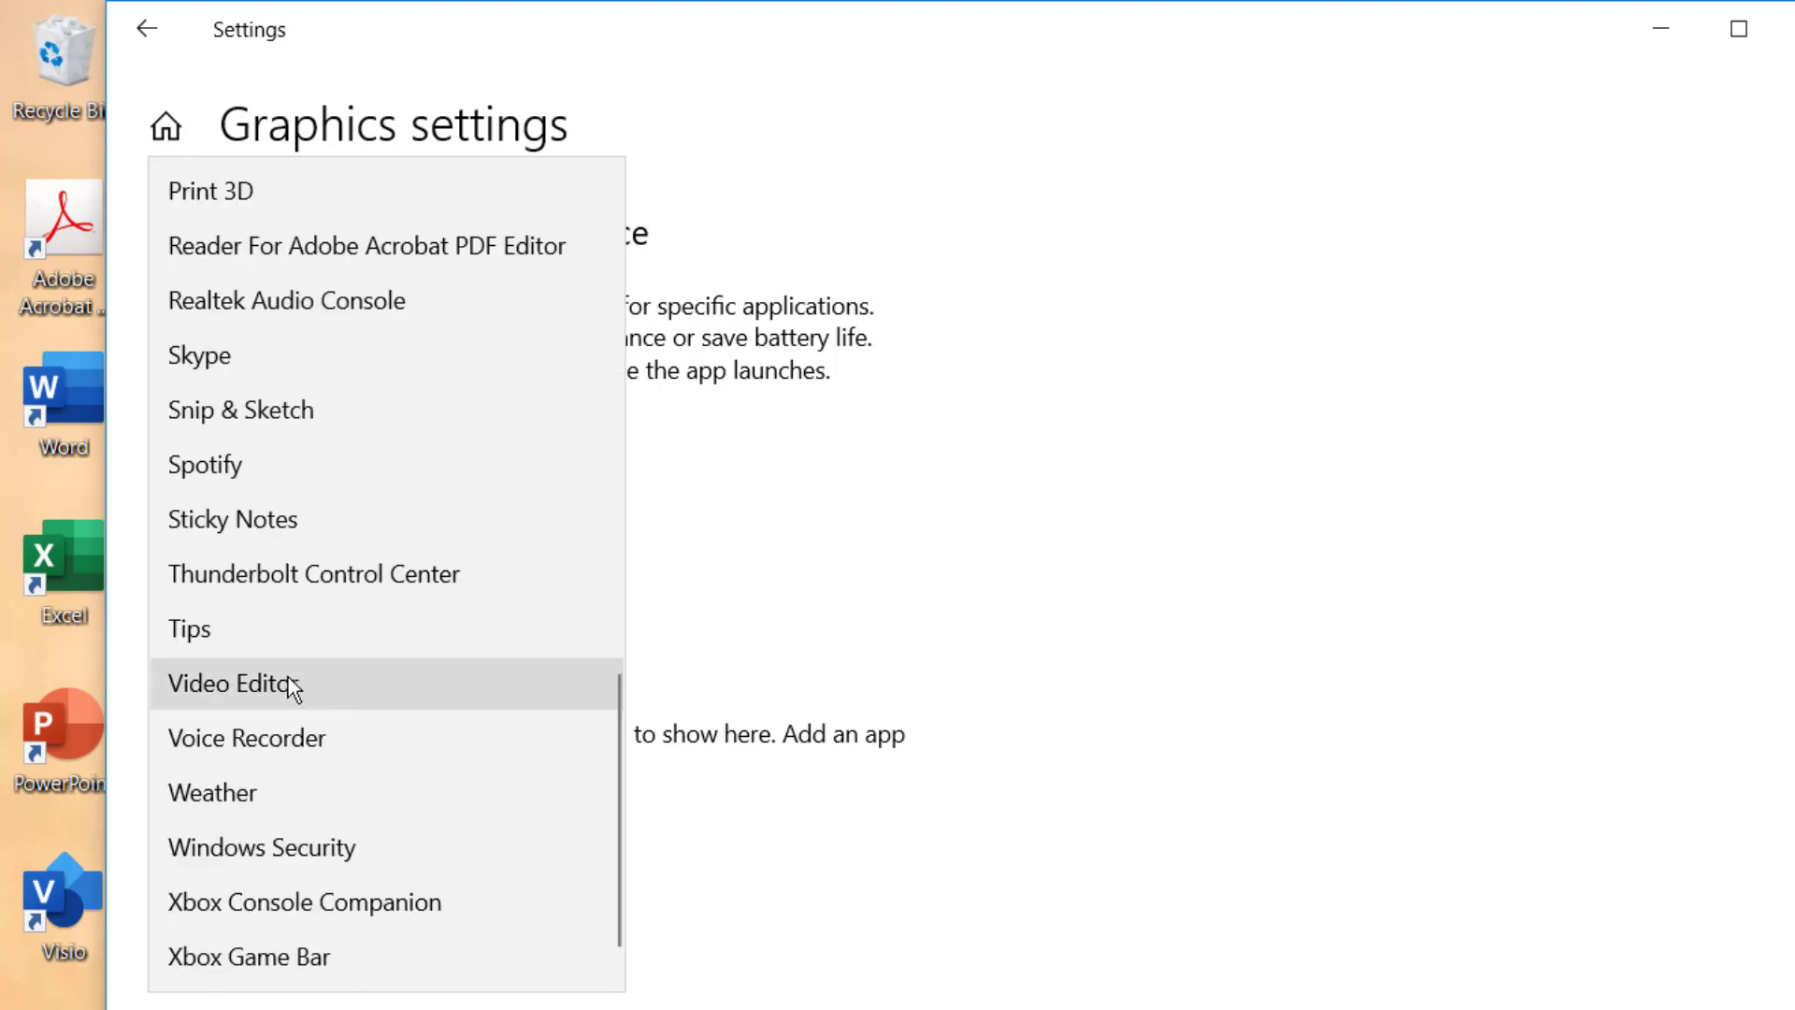
left_click(292, 687)
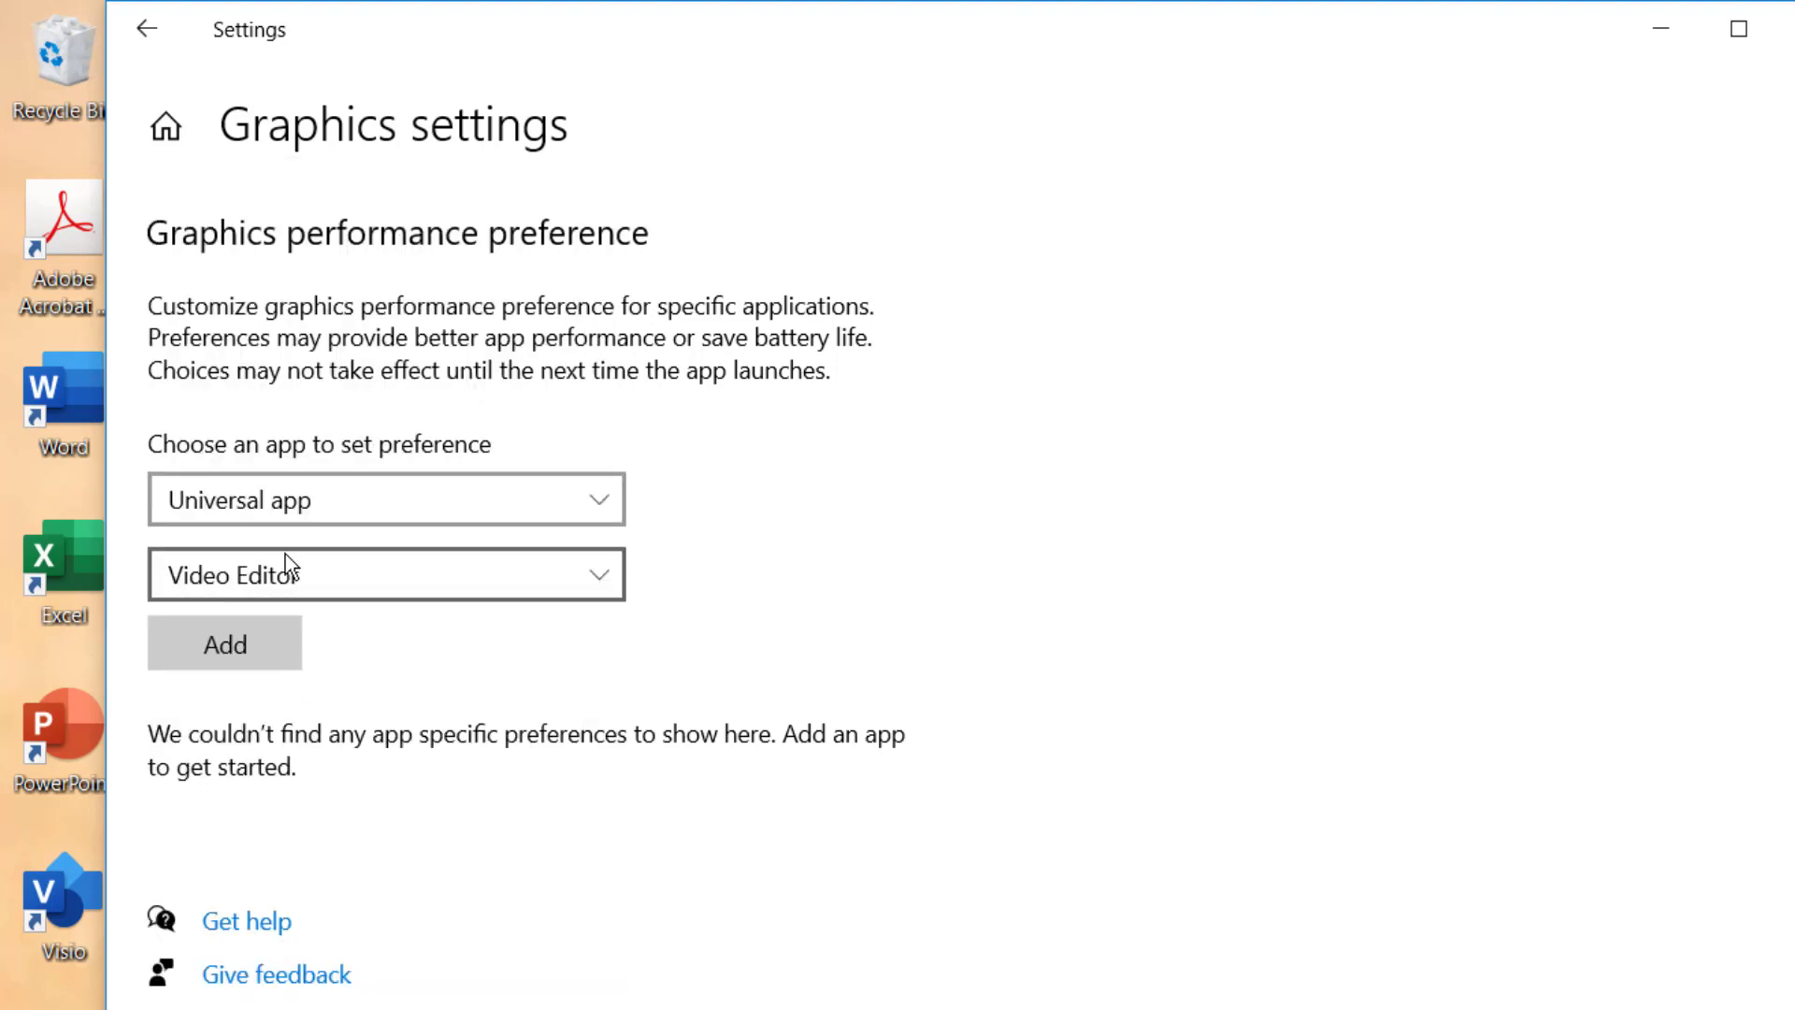
left_click(233, 643)
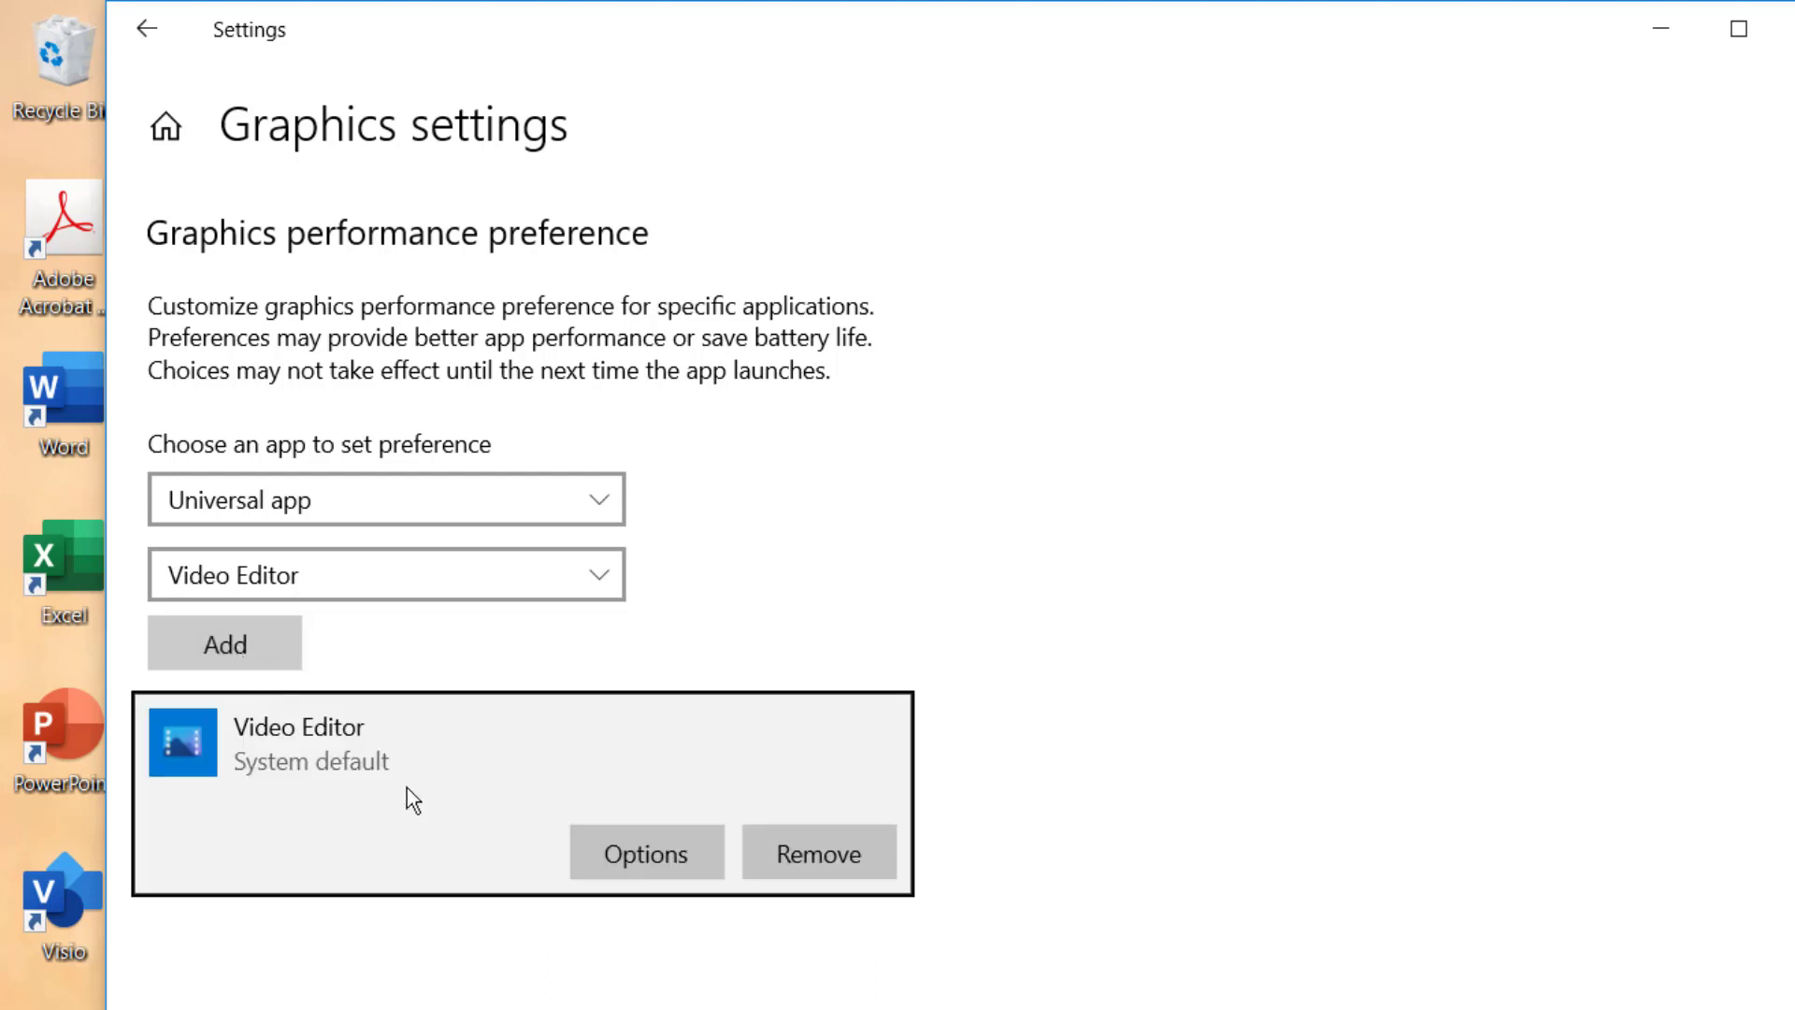
- Set Video Editor's graphics preference to High performance and save it, and remove the app from the preference list
left_click(635, 865)
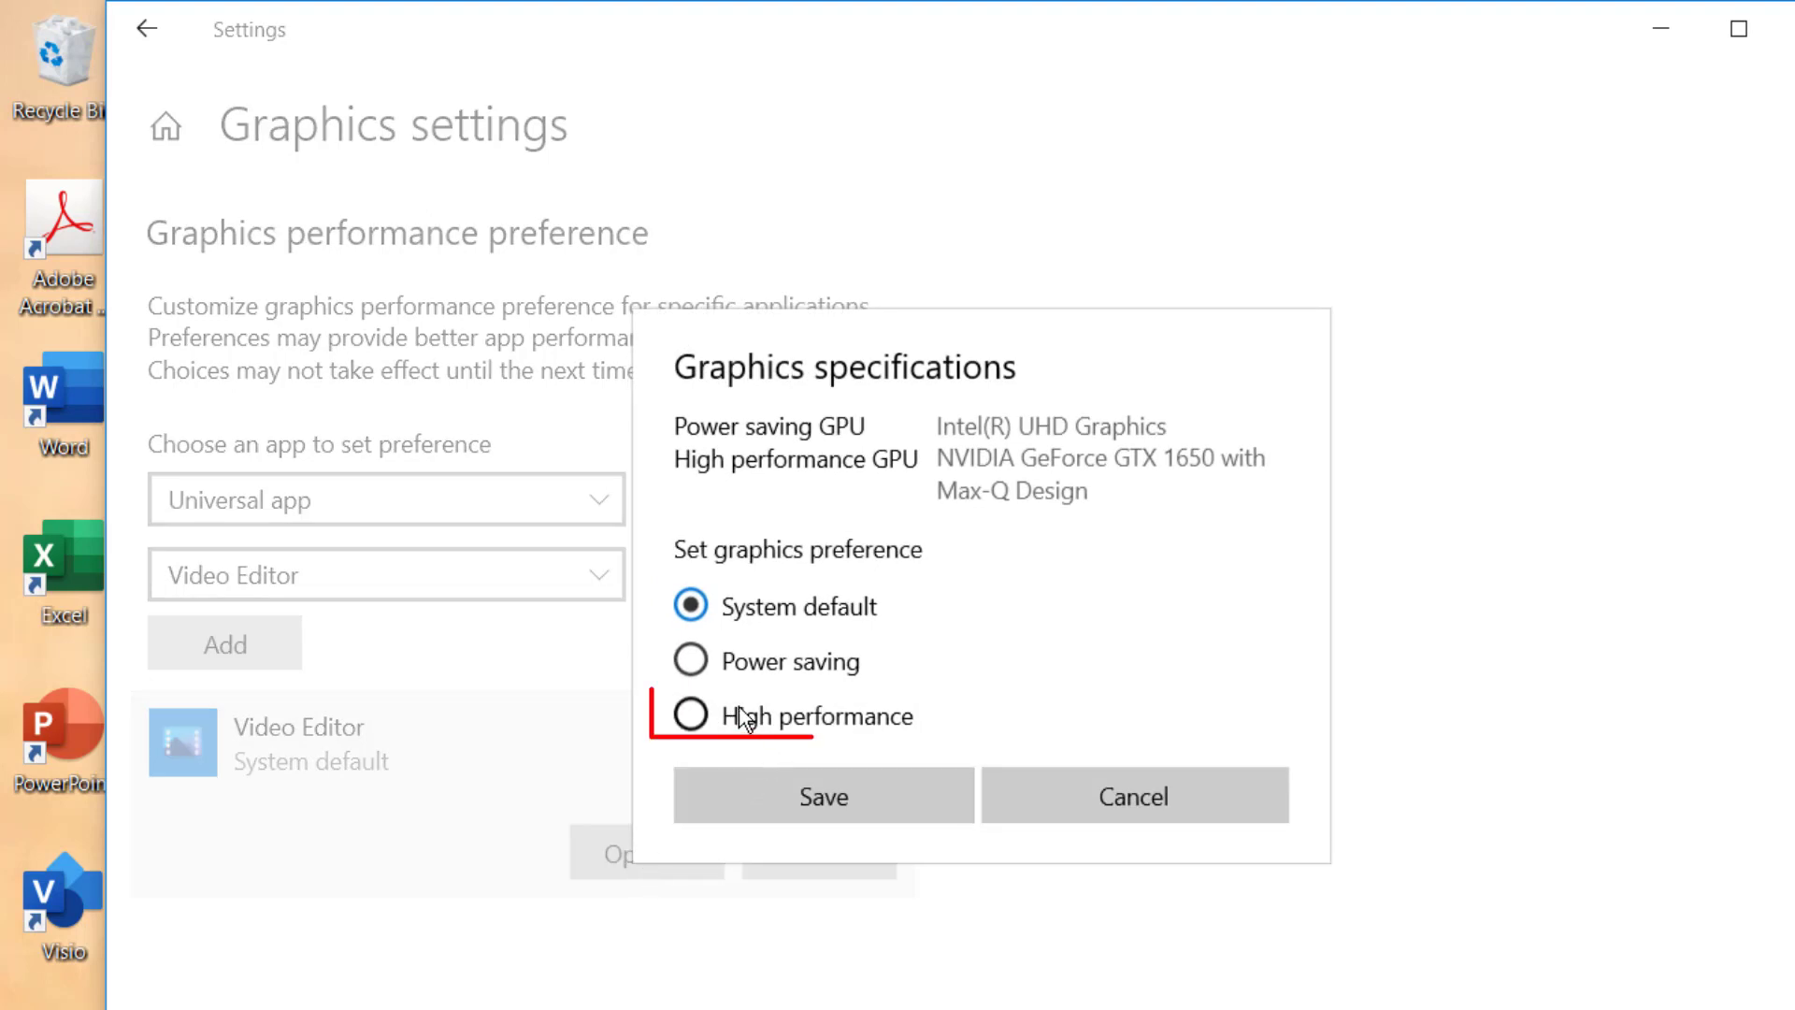
left_click(828, 733)
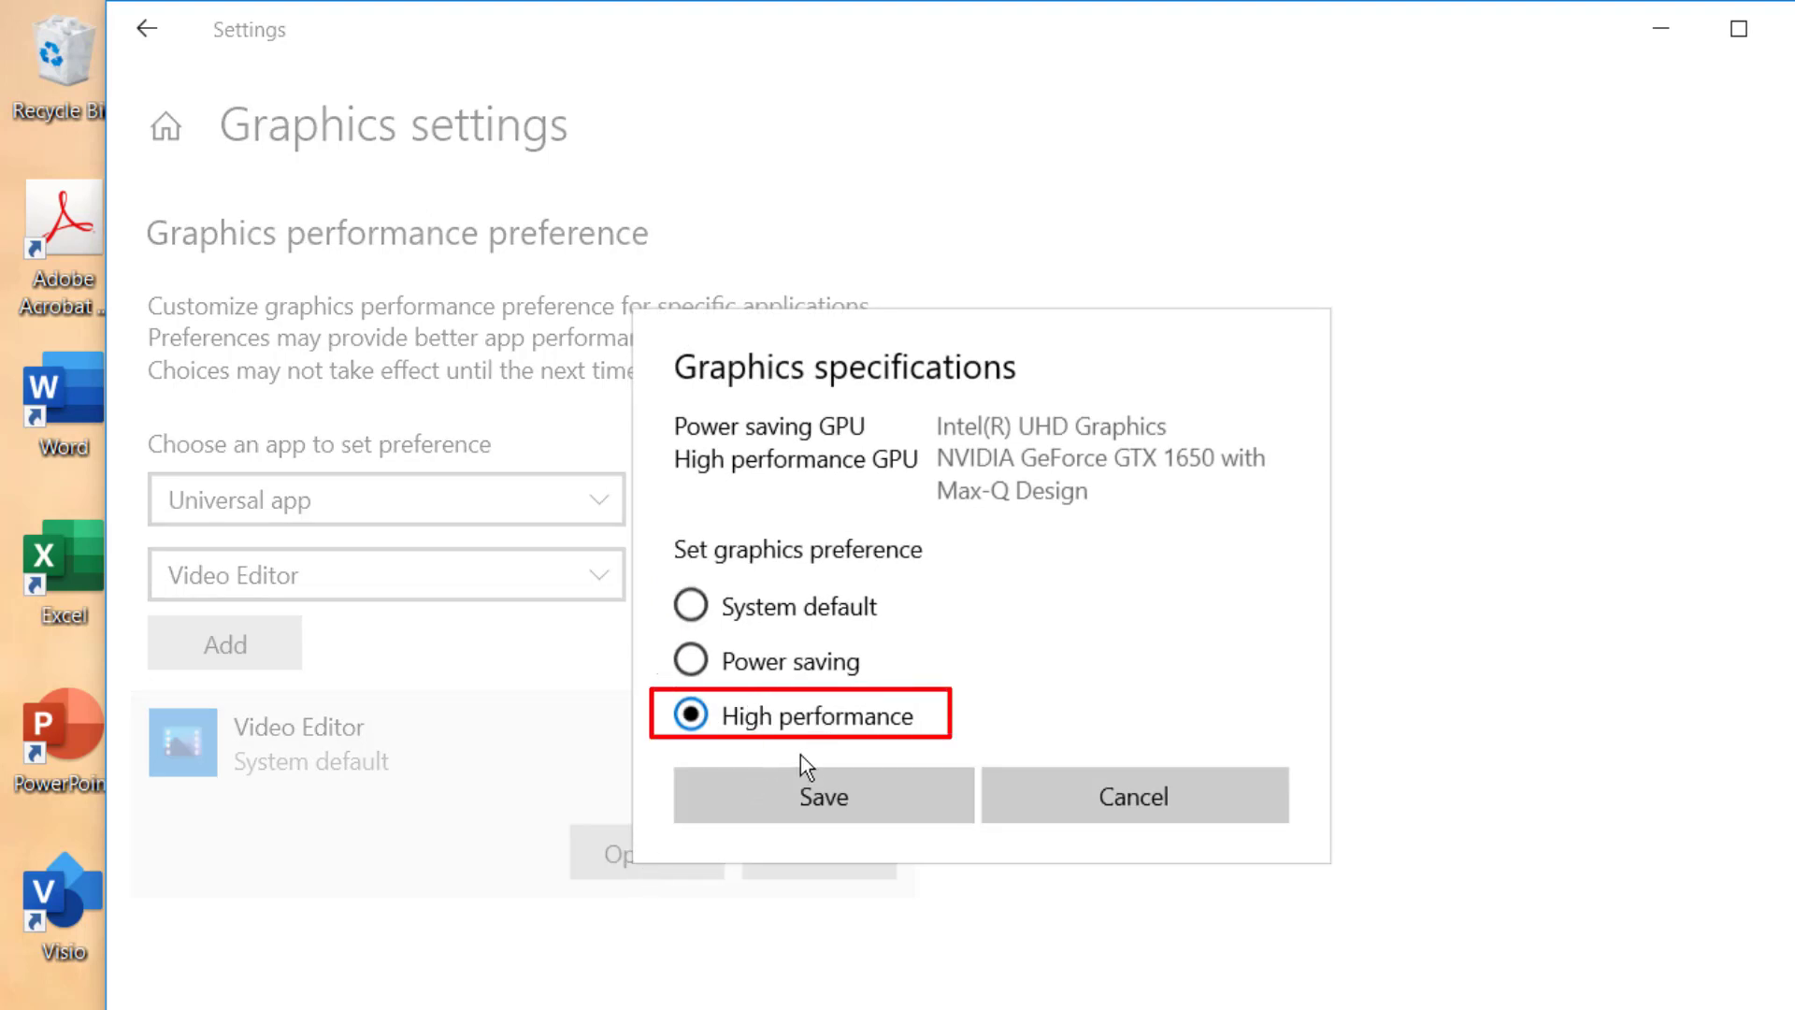
left_click(830, 799)
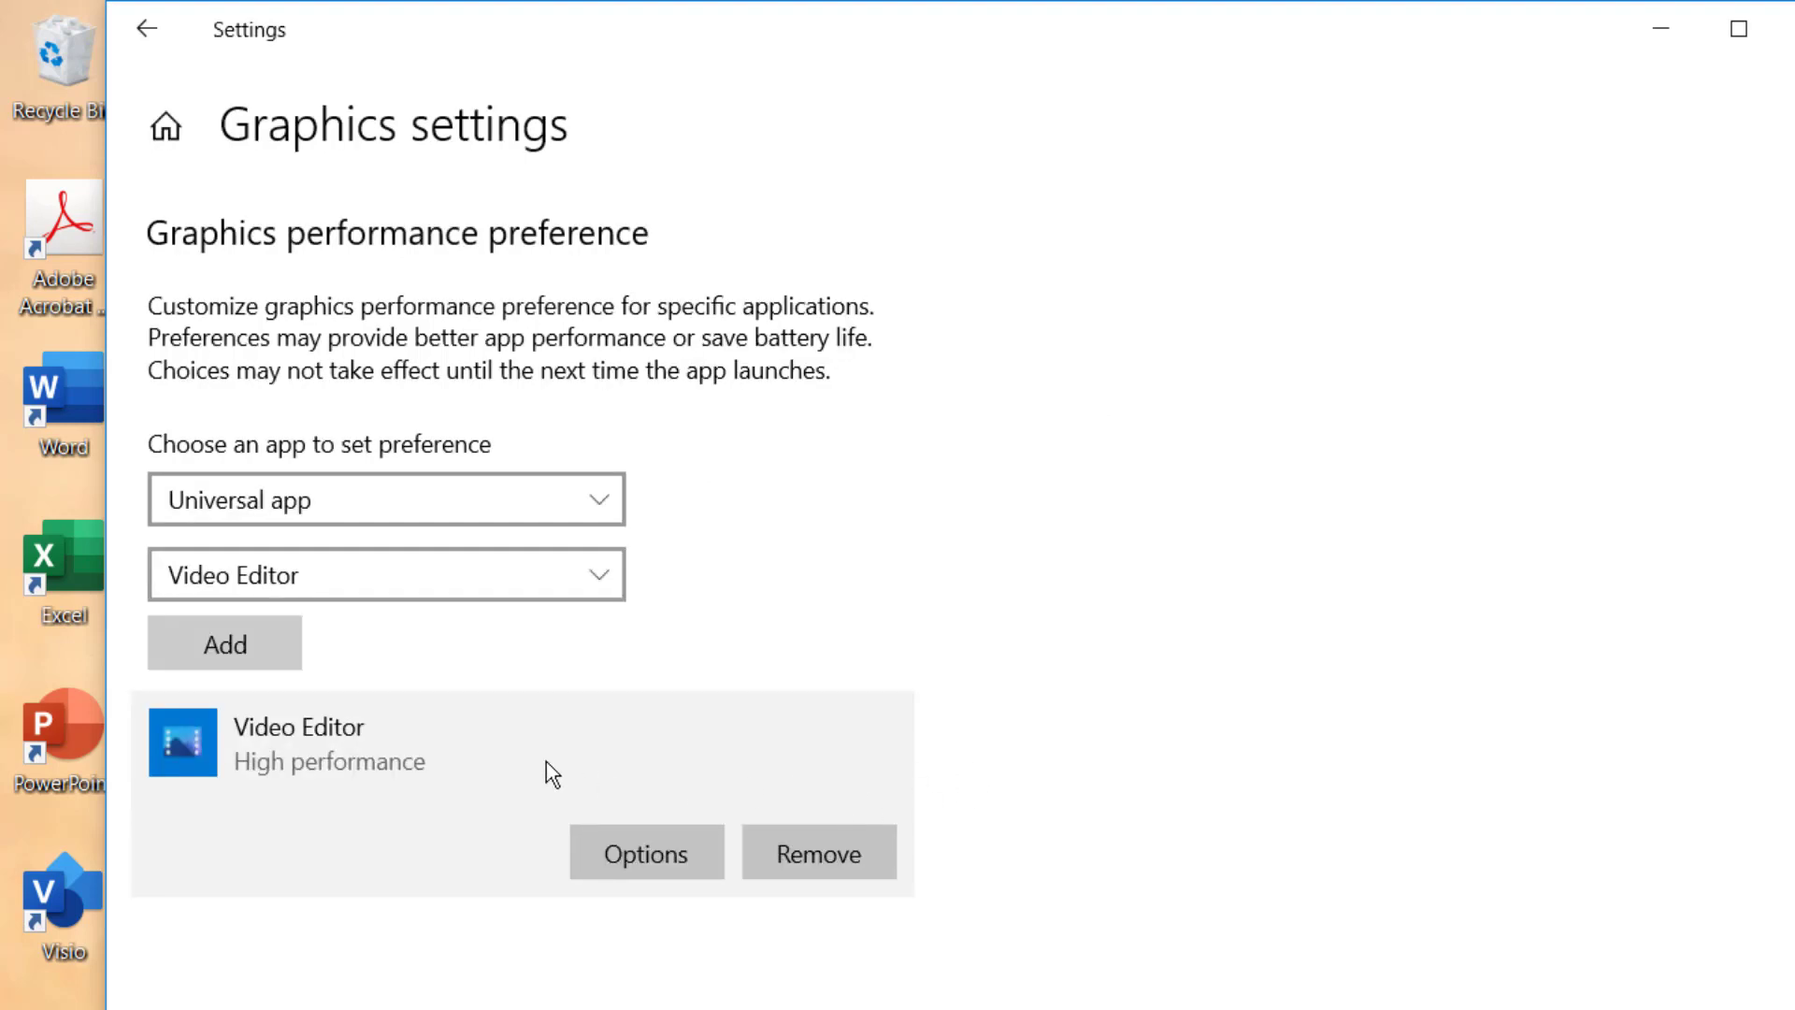
left_click(810, 859)
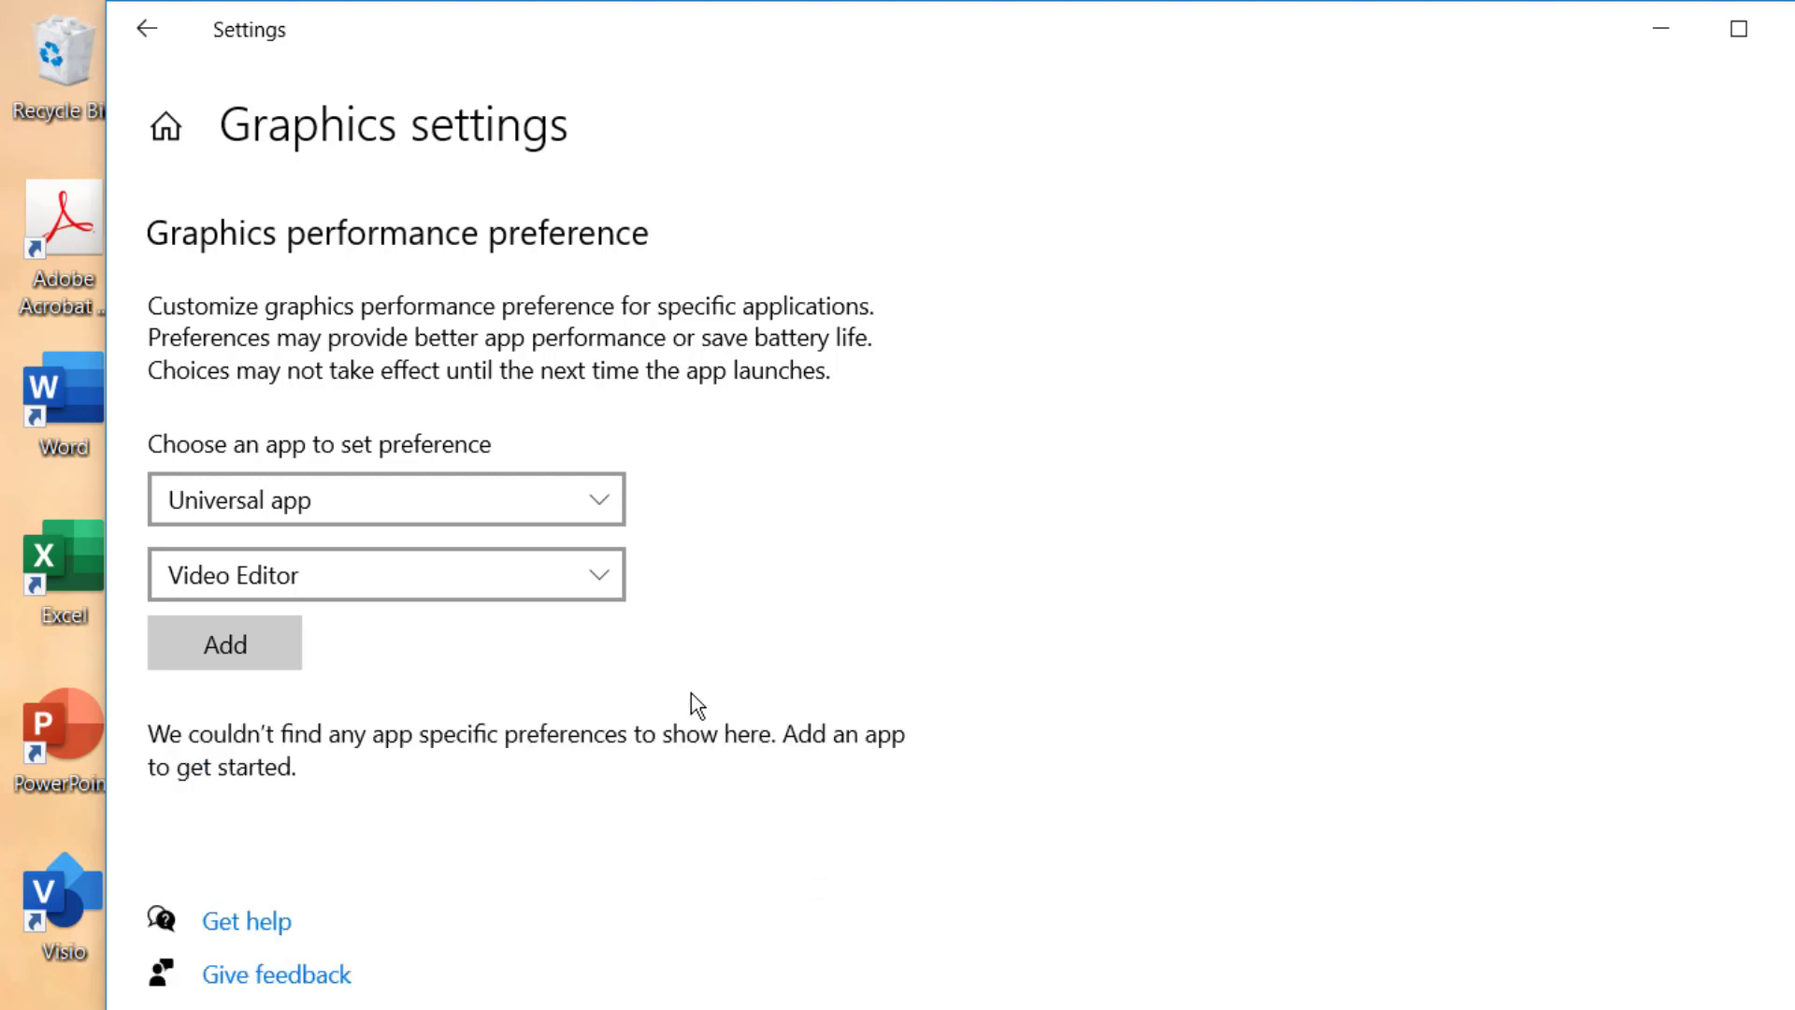
- Add the classic app CamtasiaStudio from C:\Program Files\TechSmith\Camtasia 2019 to the graphics performance preference list
left_click(595, 507)
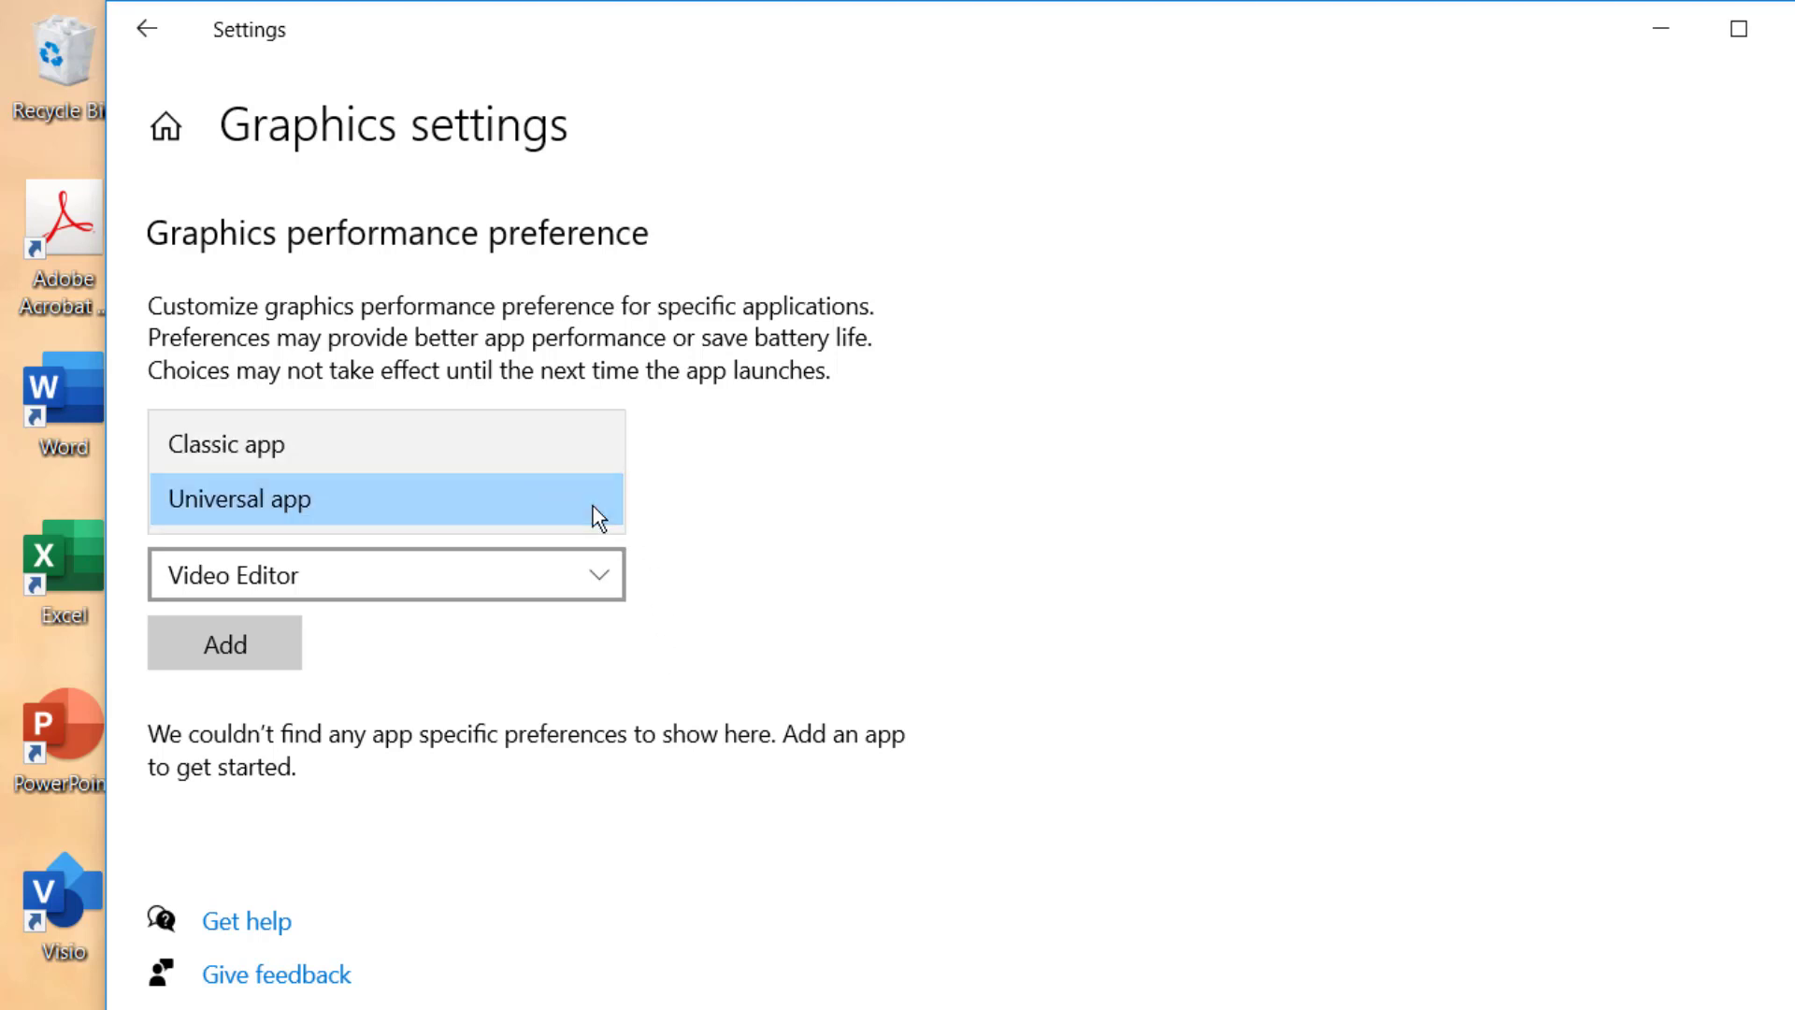
left_click(312, 445)
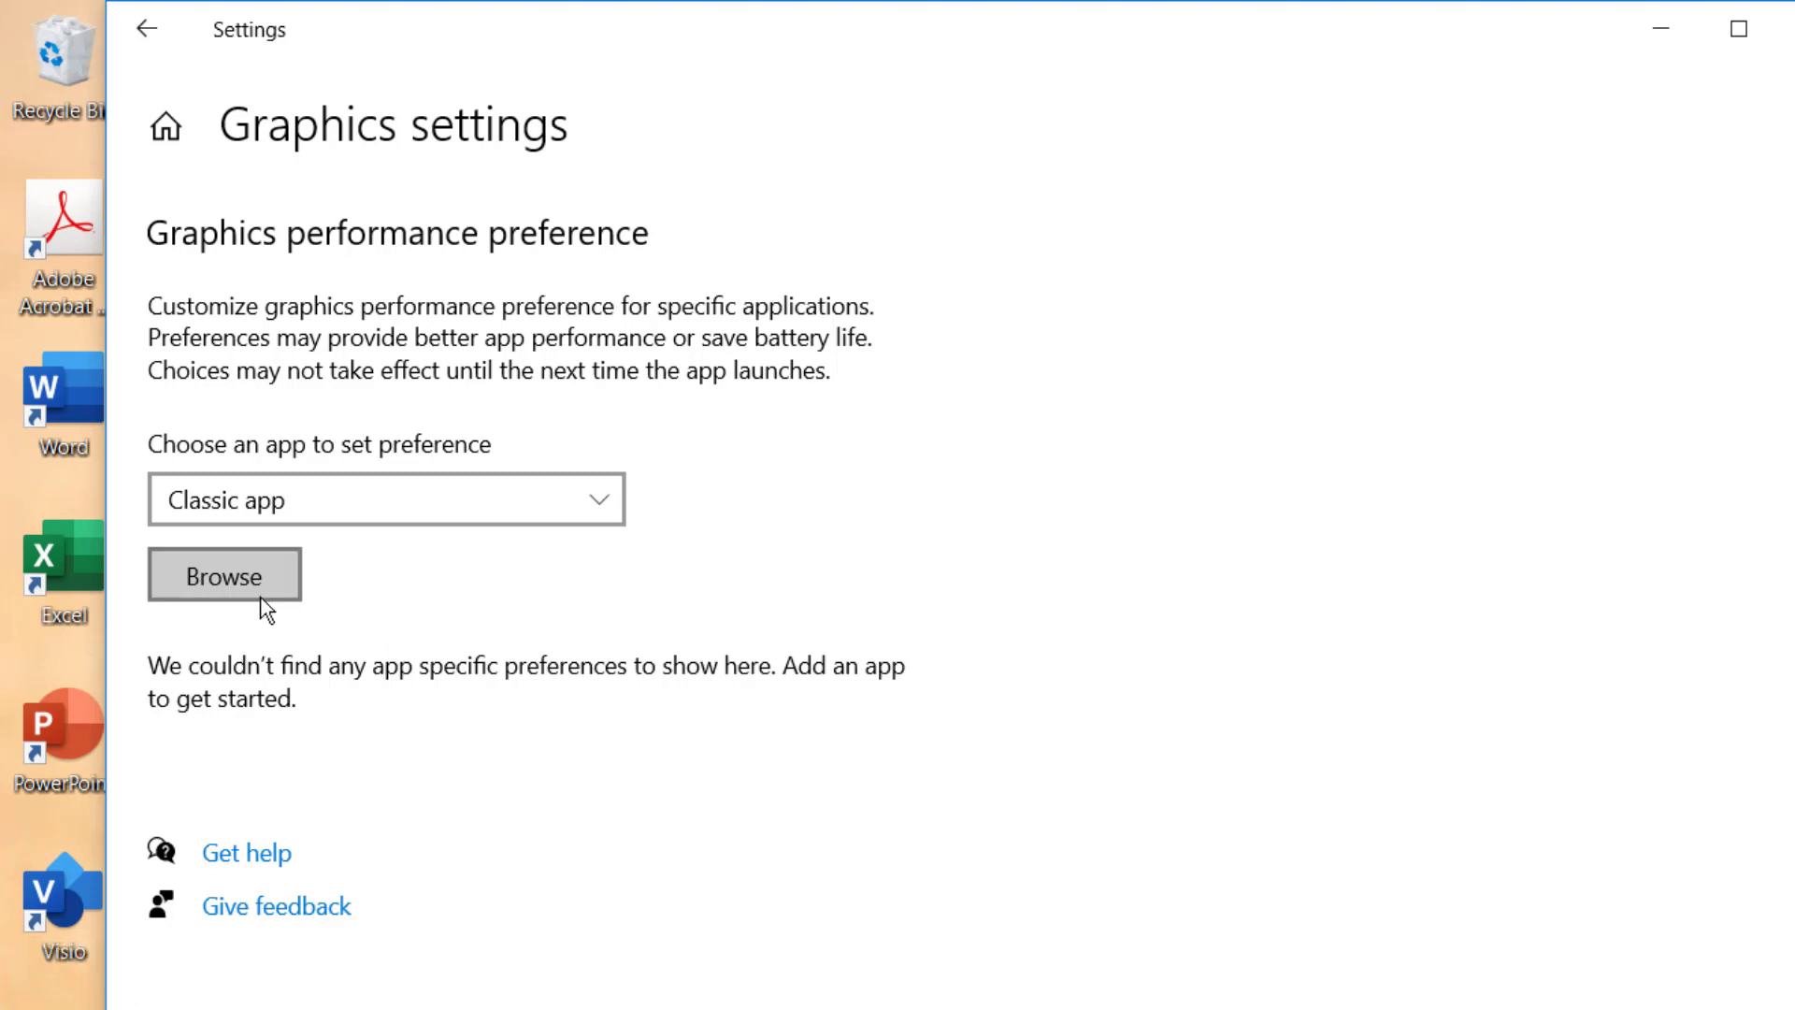
left_click(215, 576)
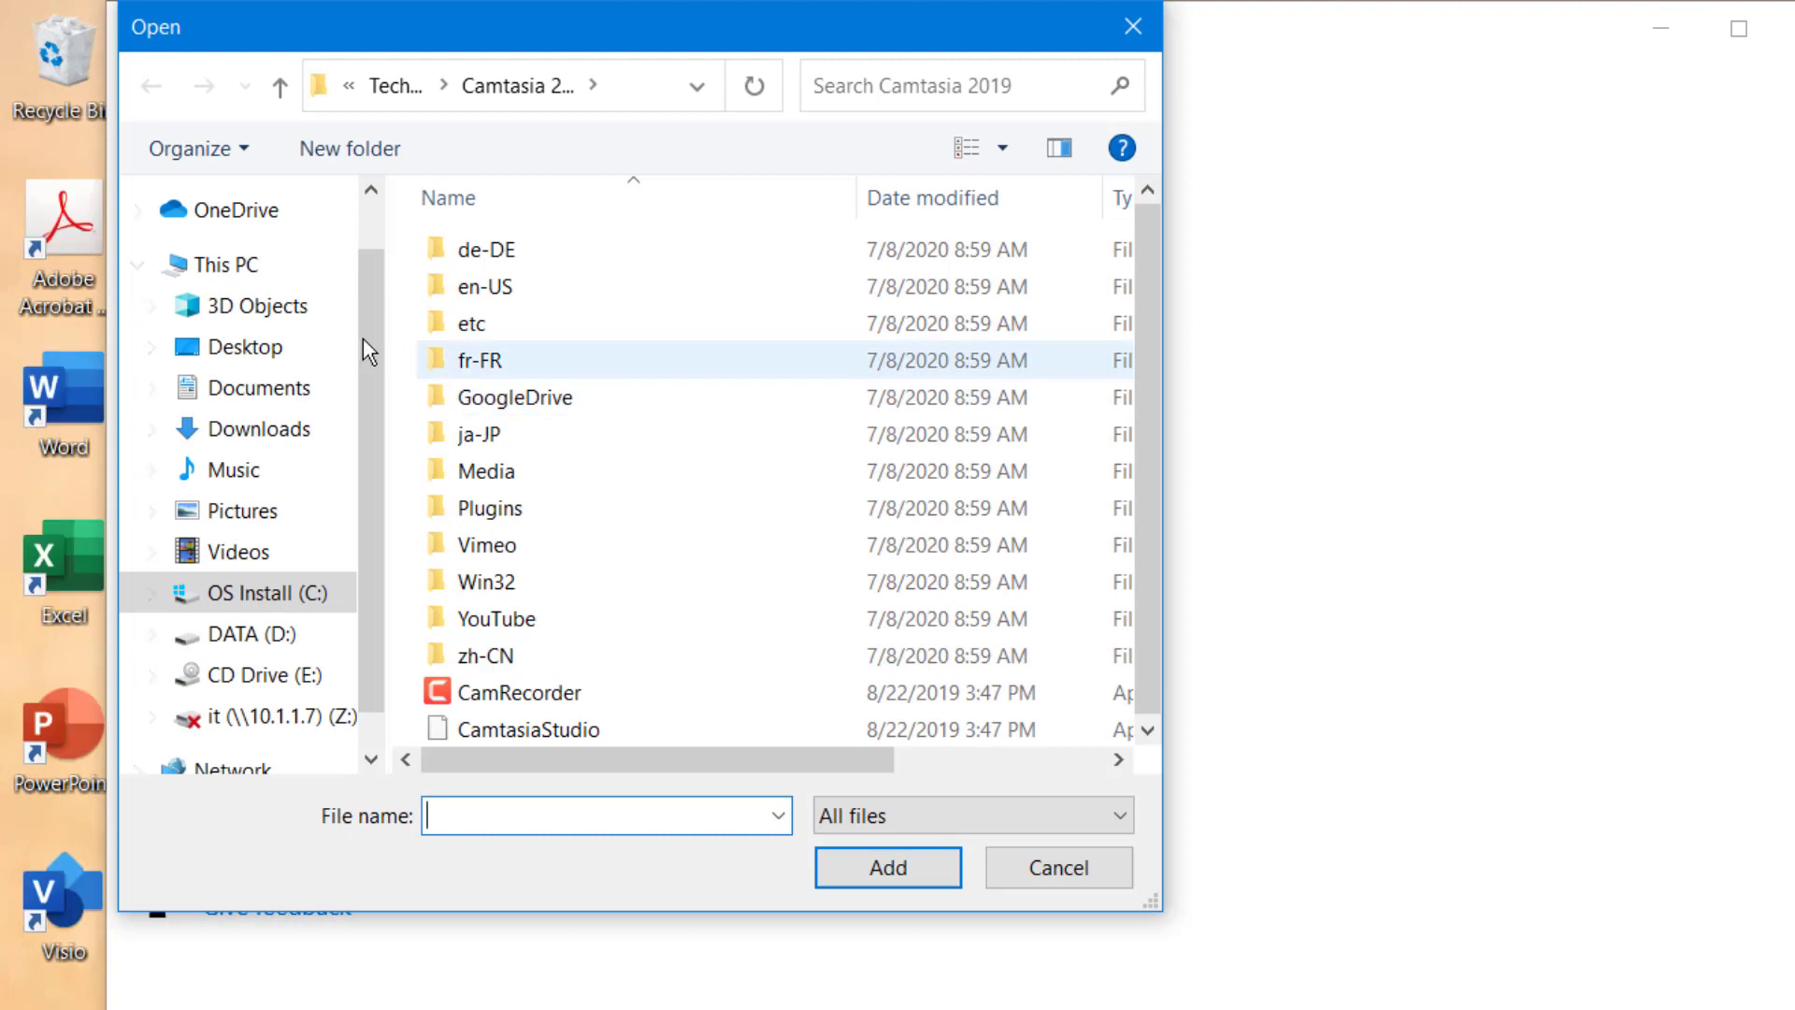
left_click(242, 606)
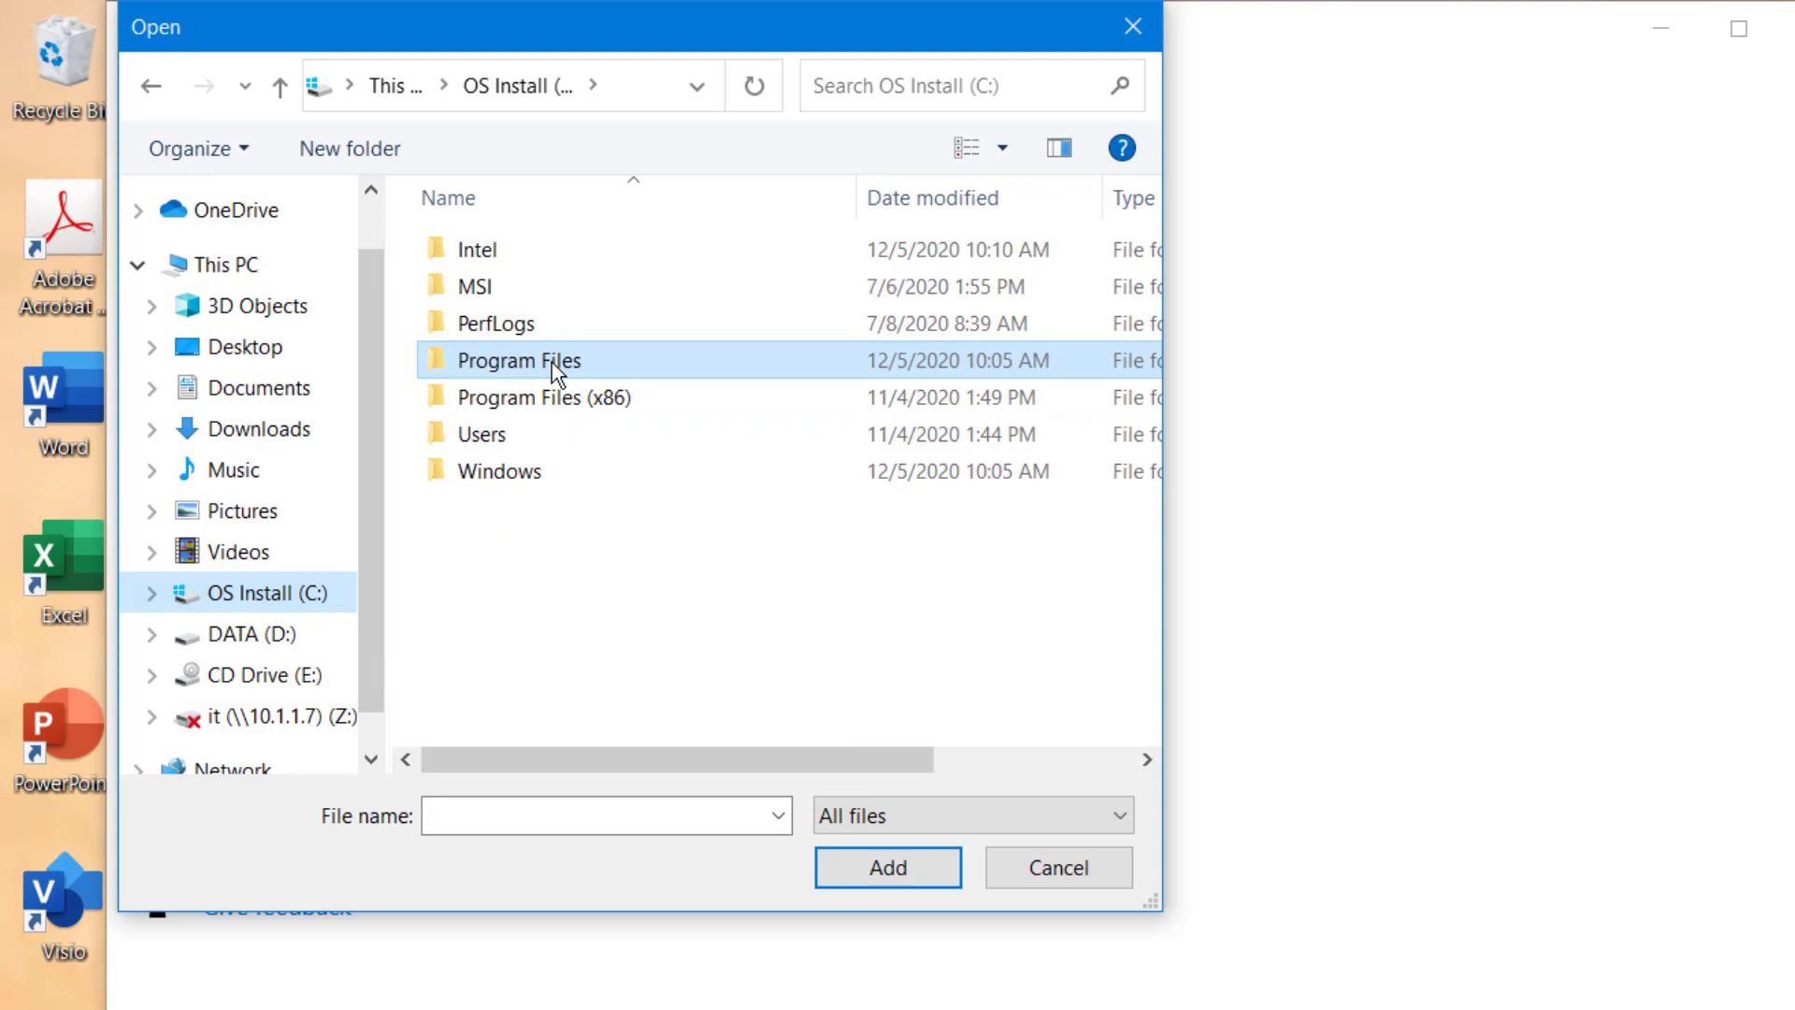
double_click(599, 363)
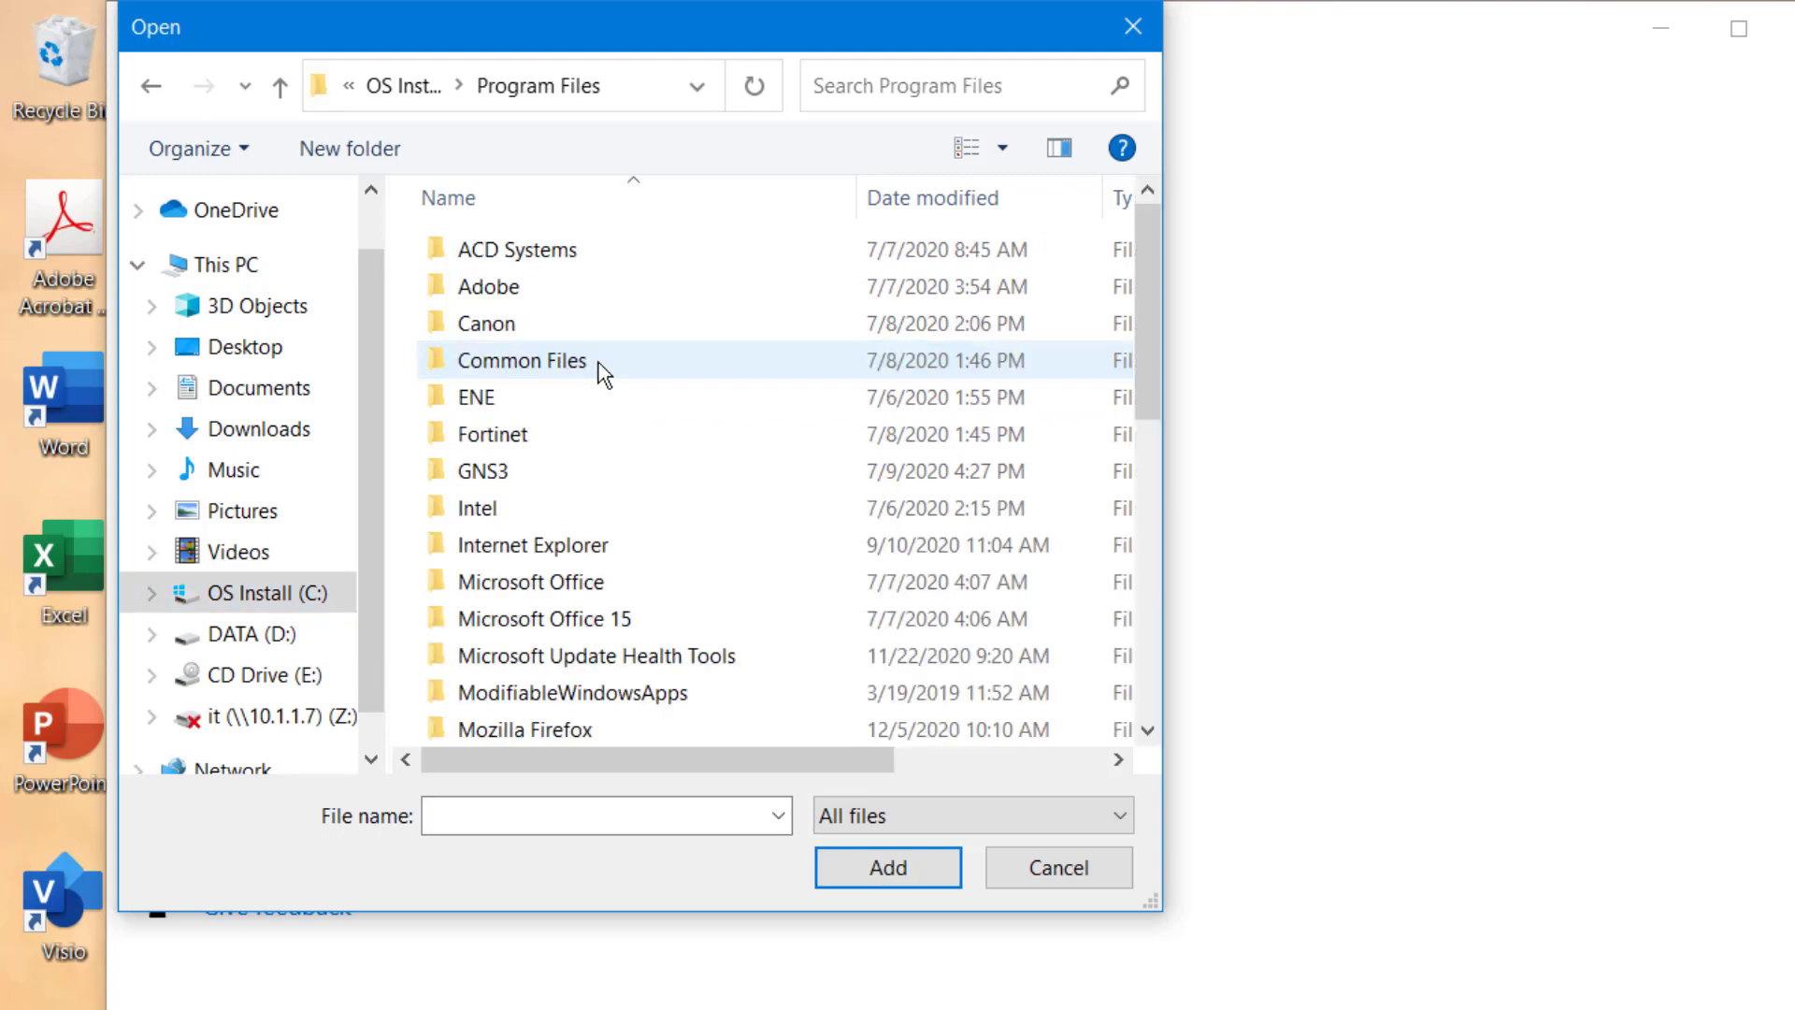
scroll(598, 502, "down", 4)
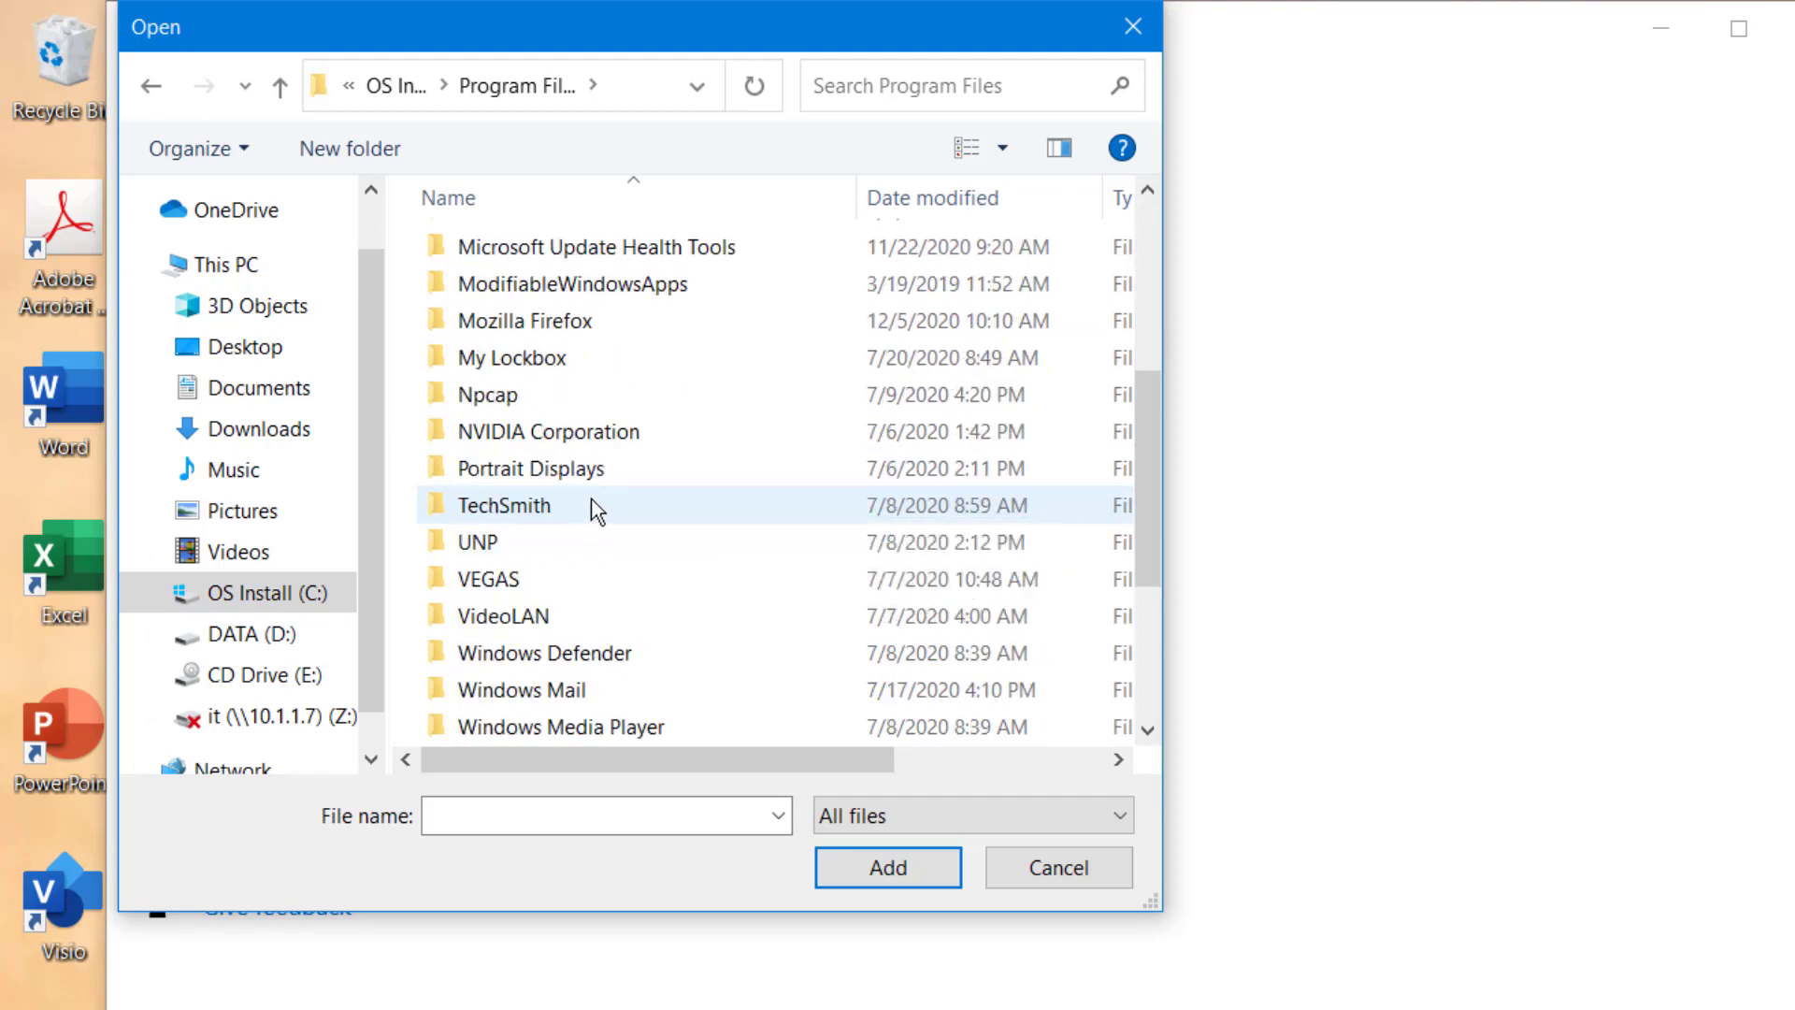
left_click(592, 503)
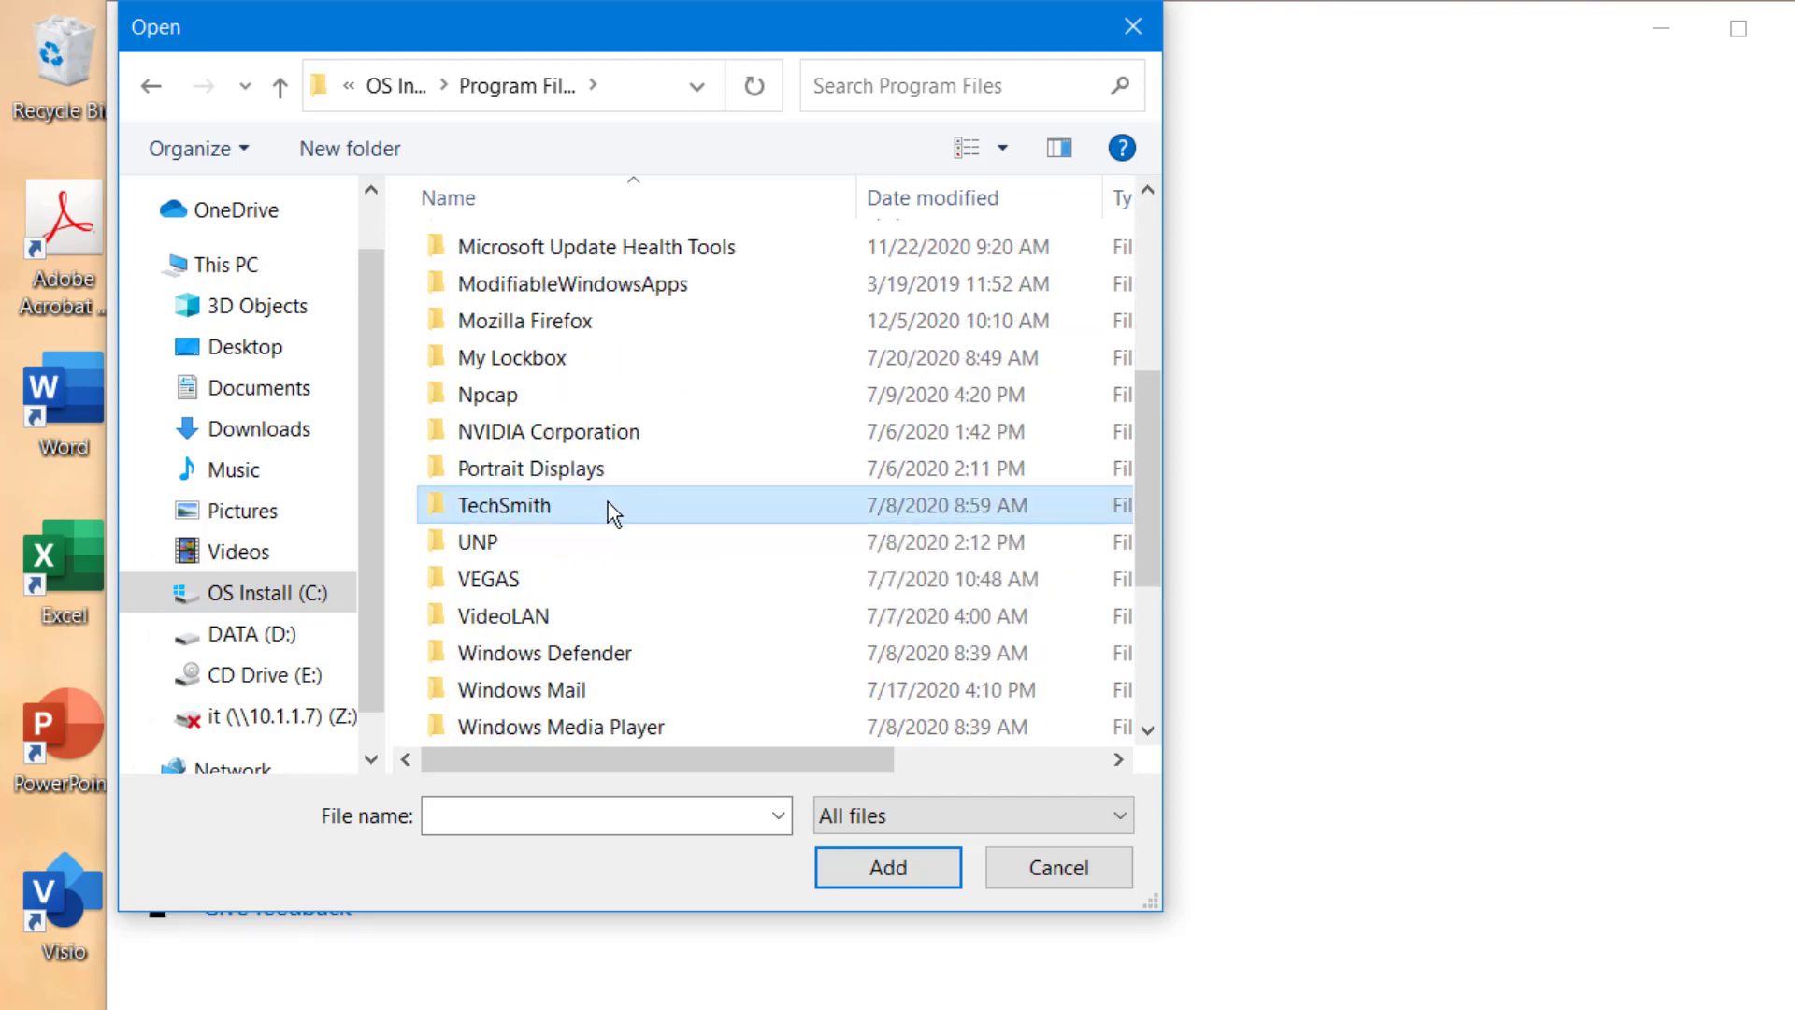
double_click(609, 506)
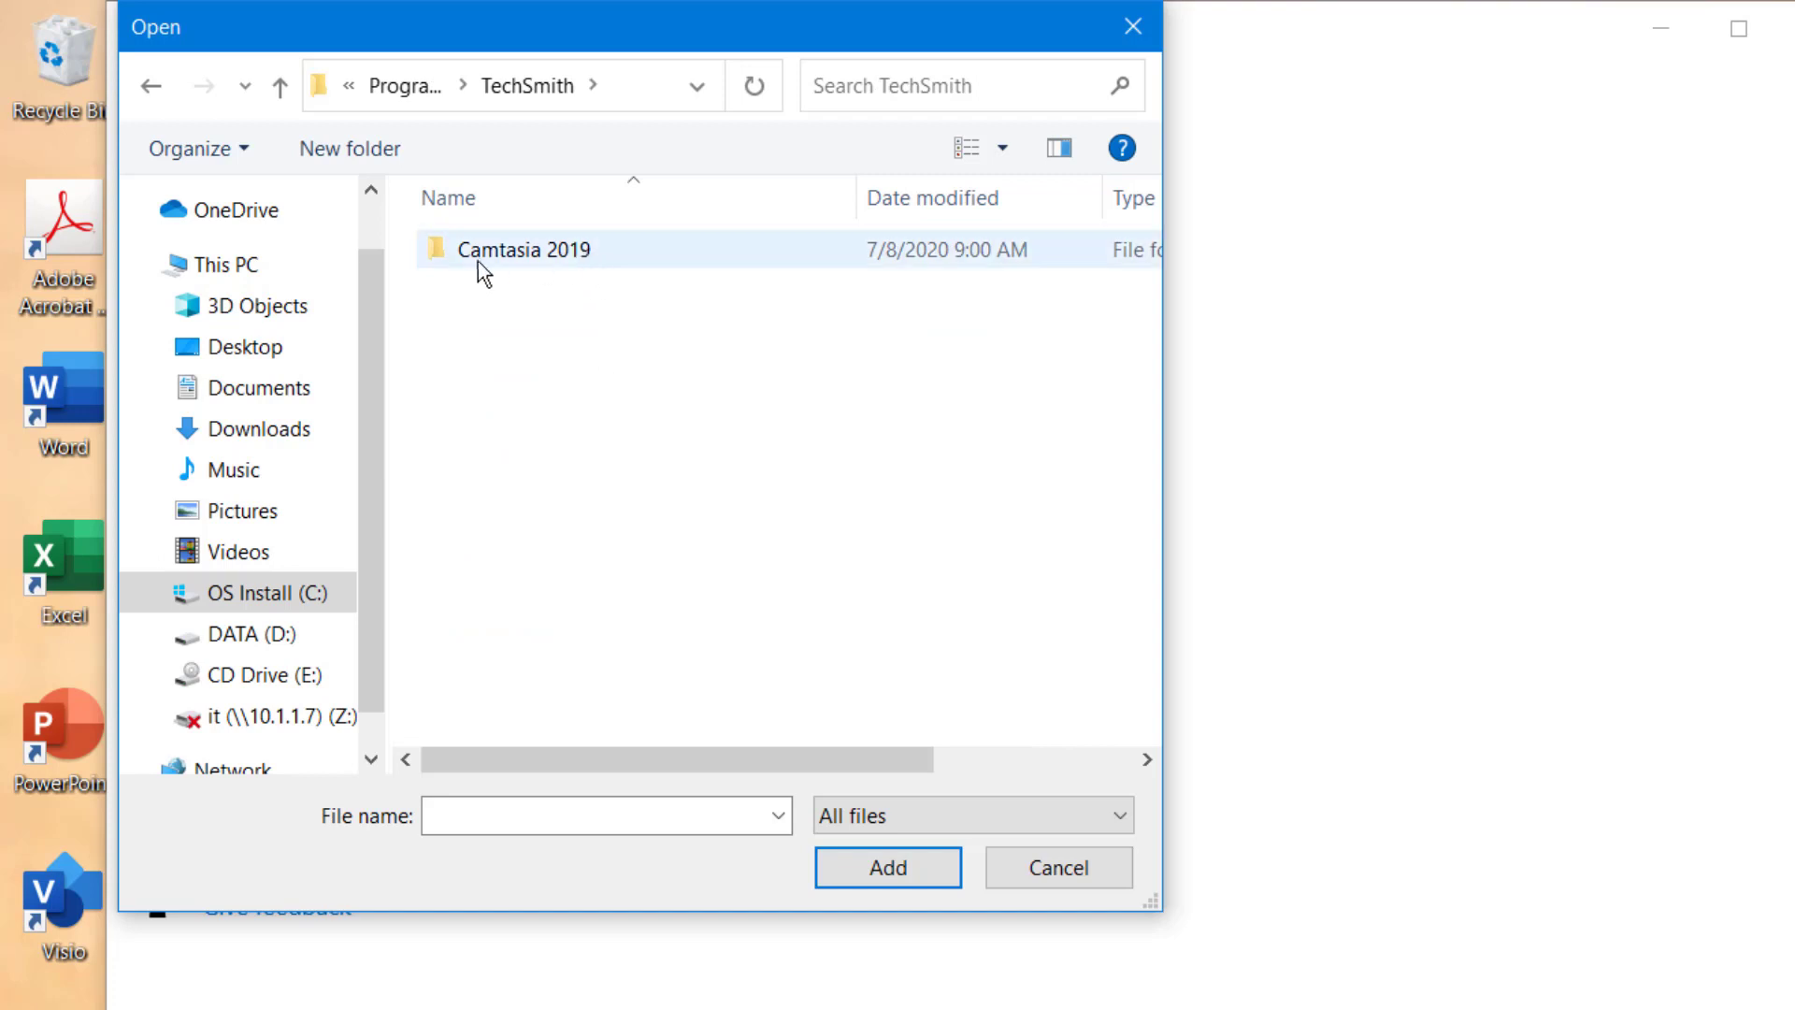
double_click(593, 254)
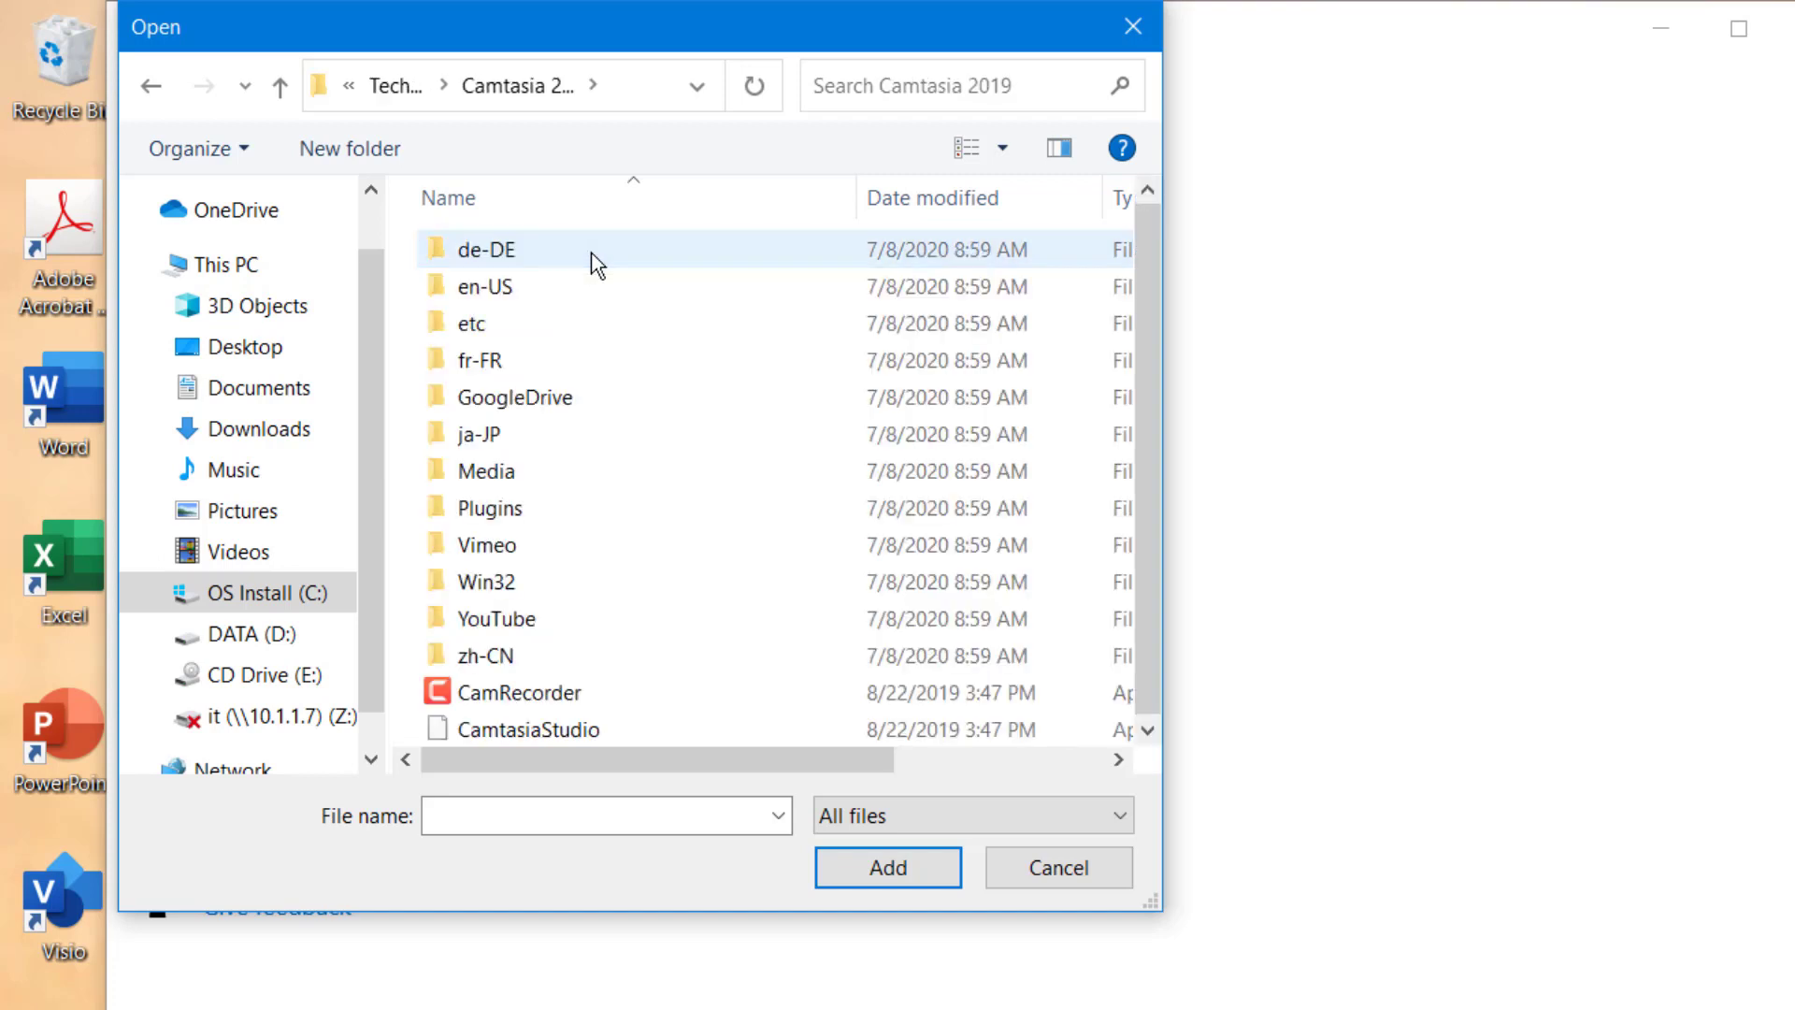
left_click(541, 733)
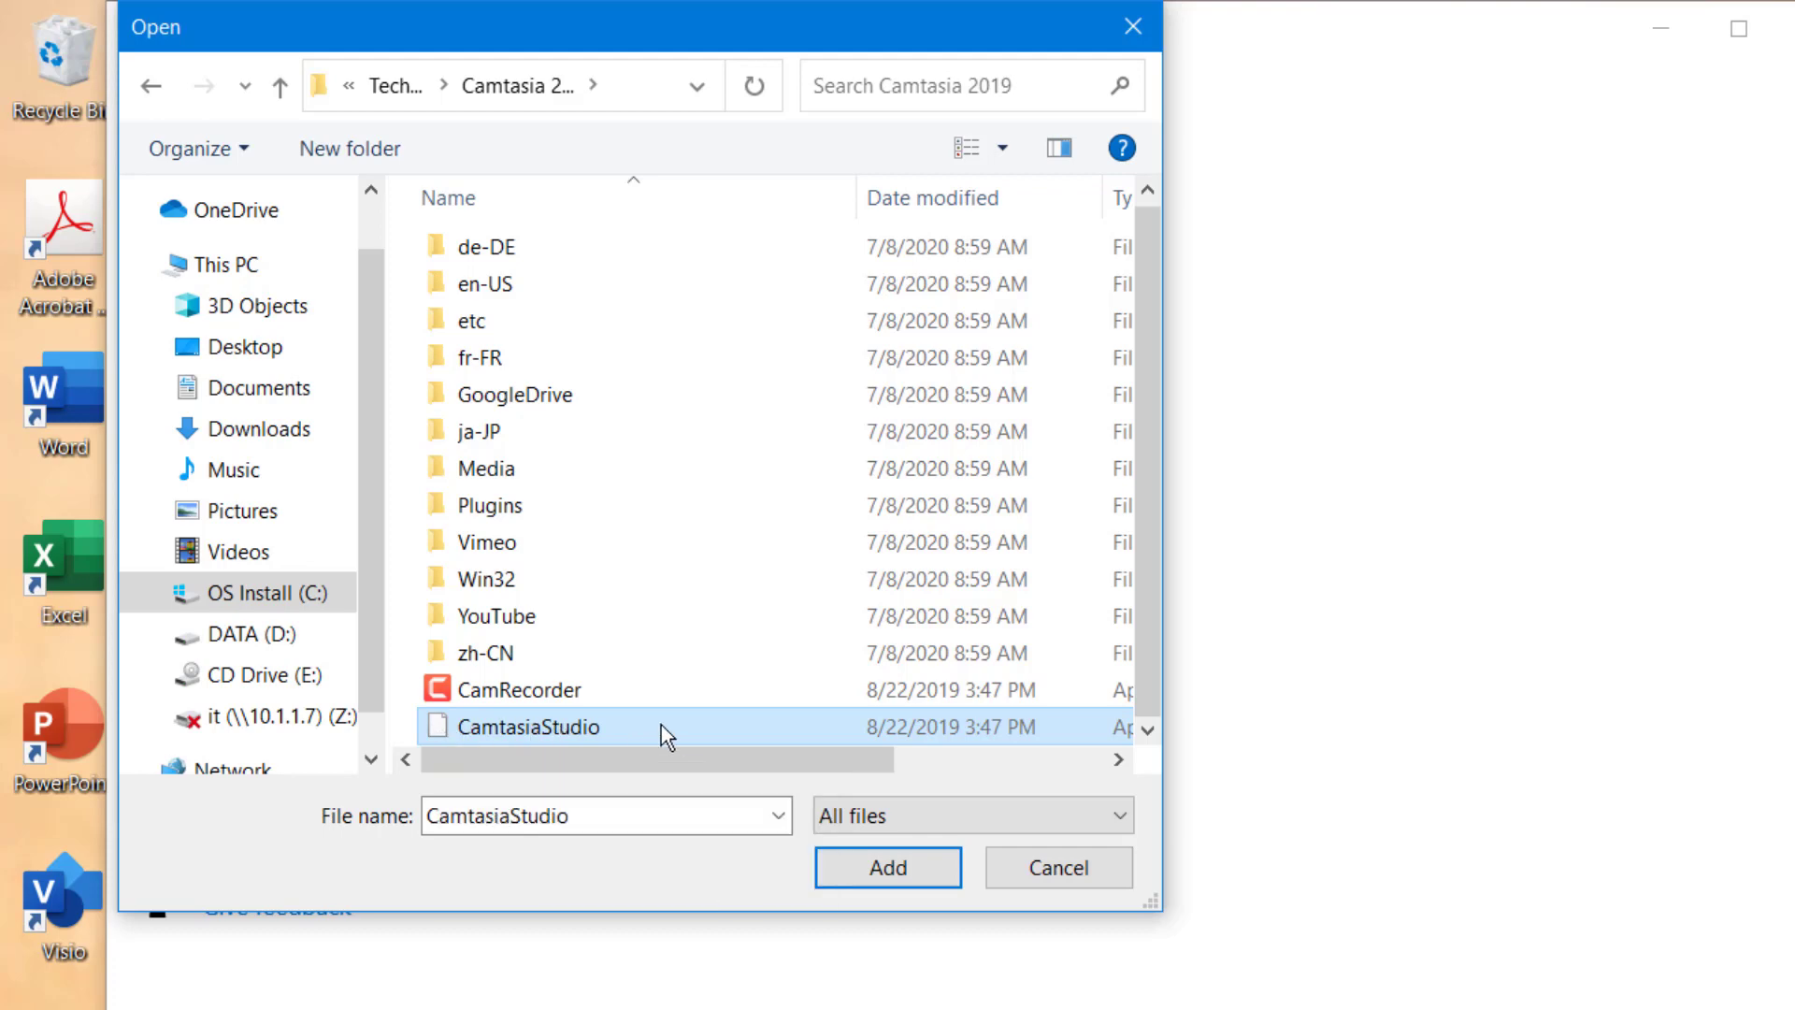
left_click(879, 870)
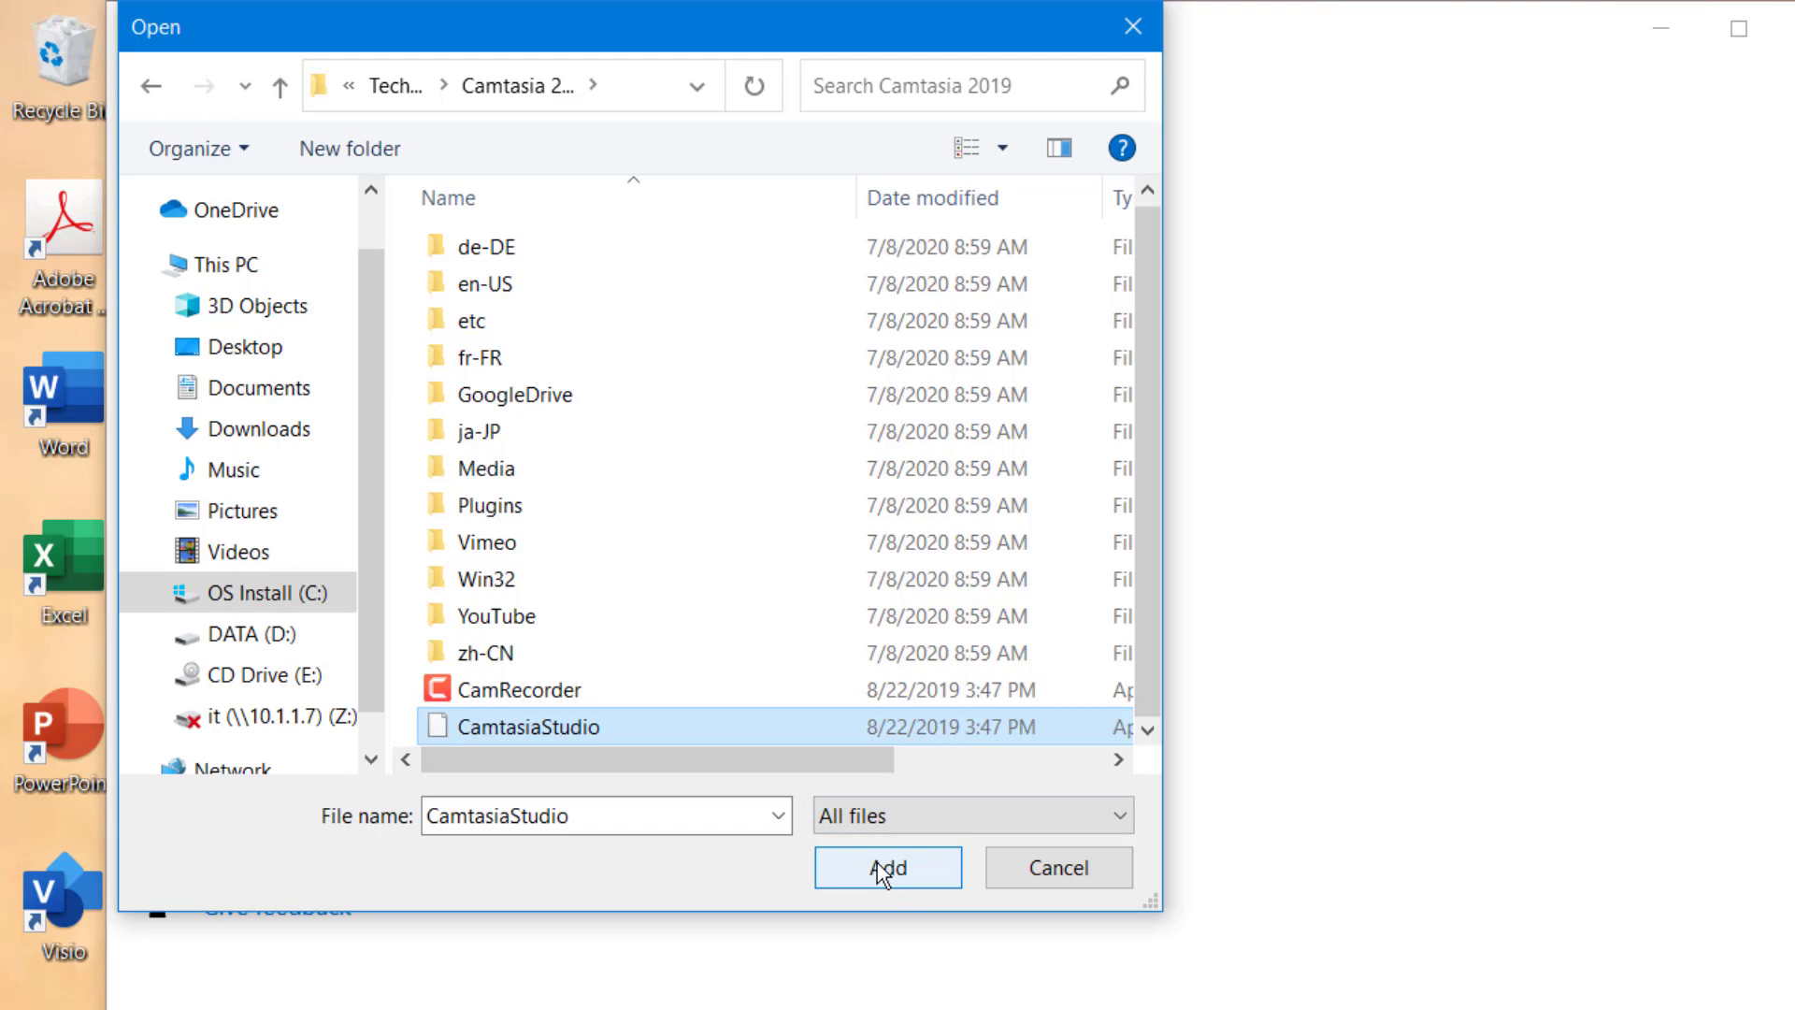
left_click(879, 870)
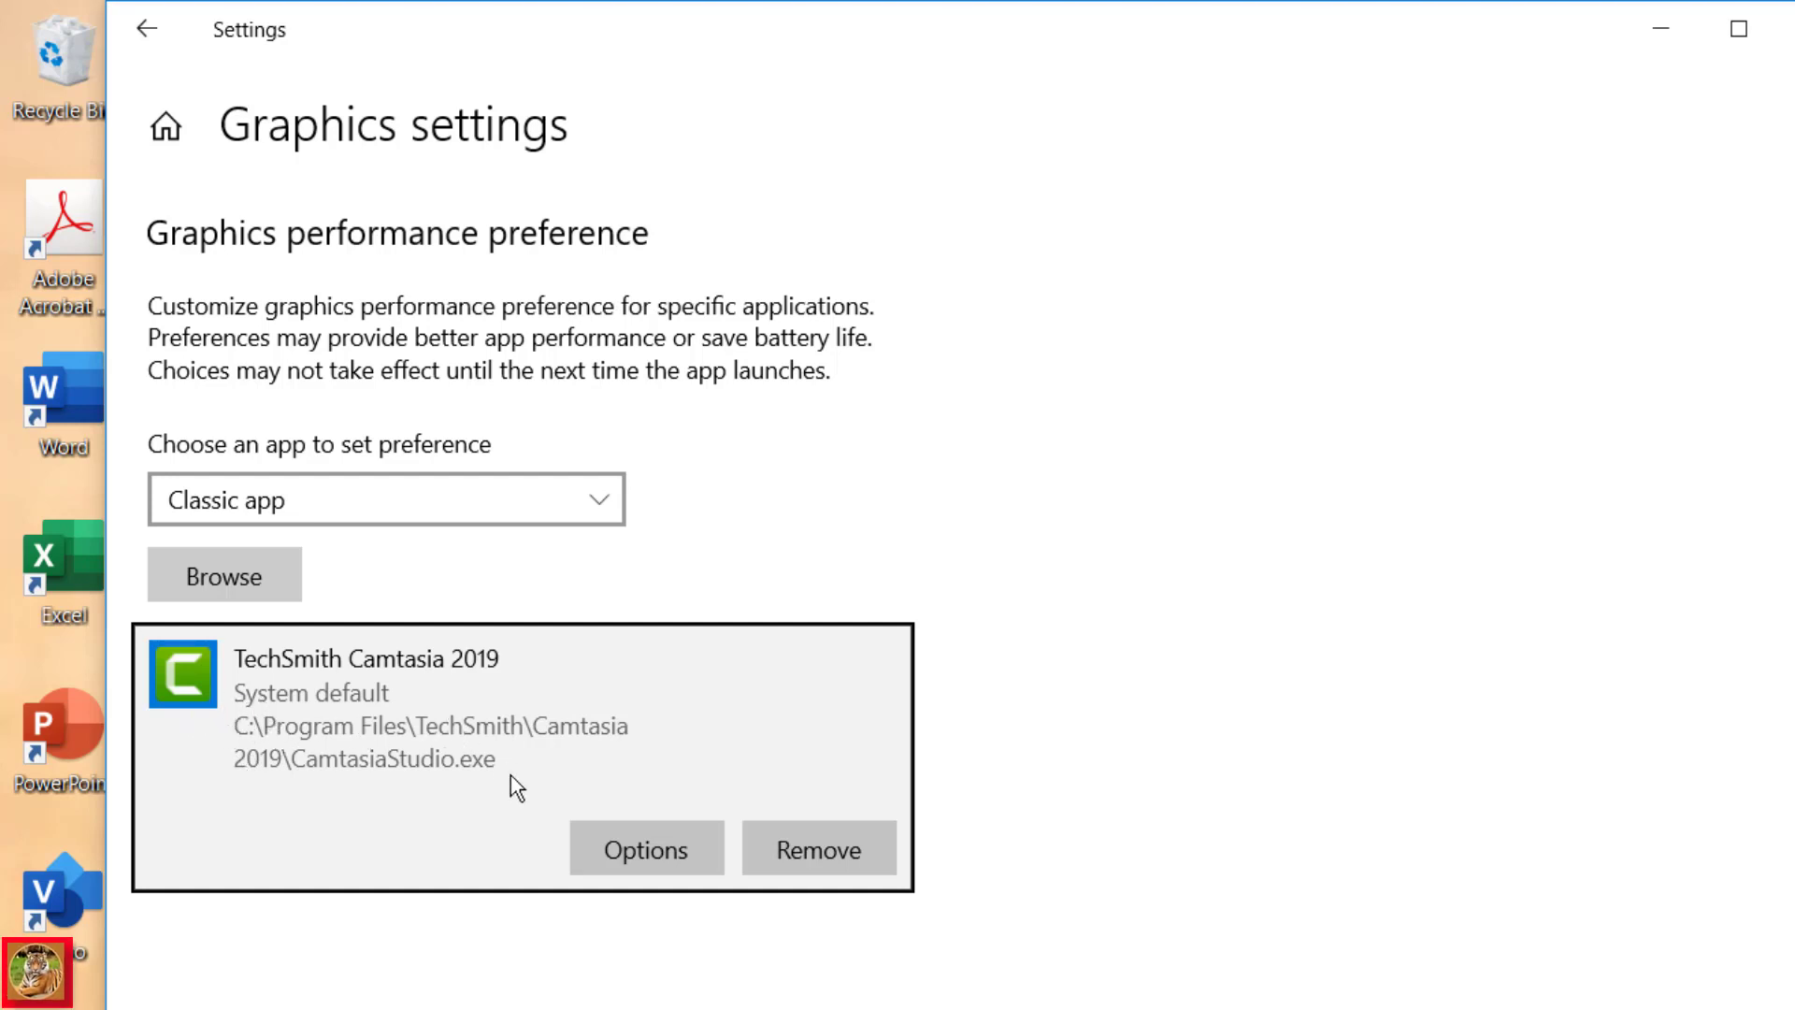
- Set the graphics preference of TechSmith Camtasia 2019 to High performance and save it
left_click(630, 847)
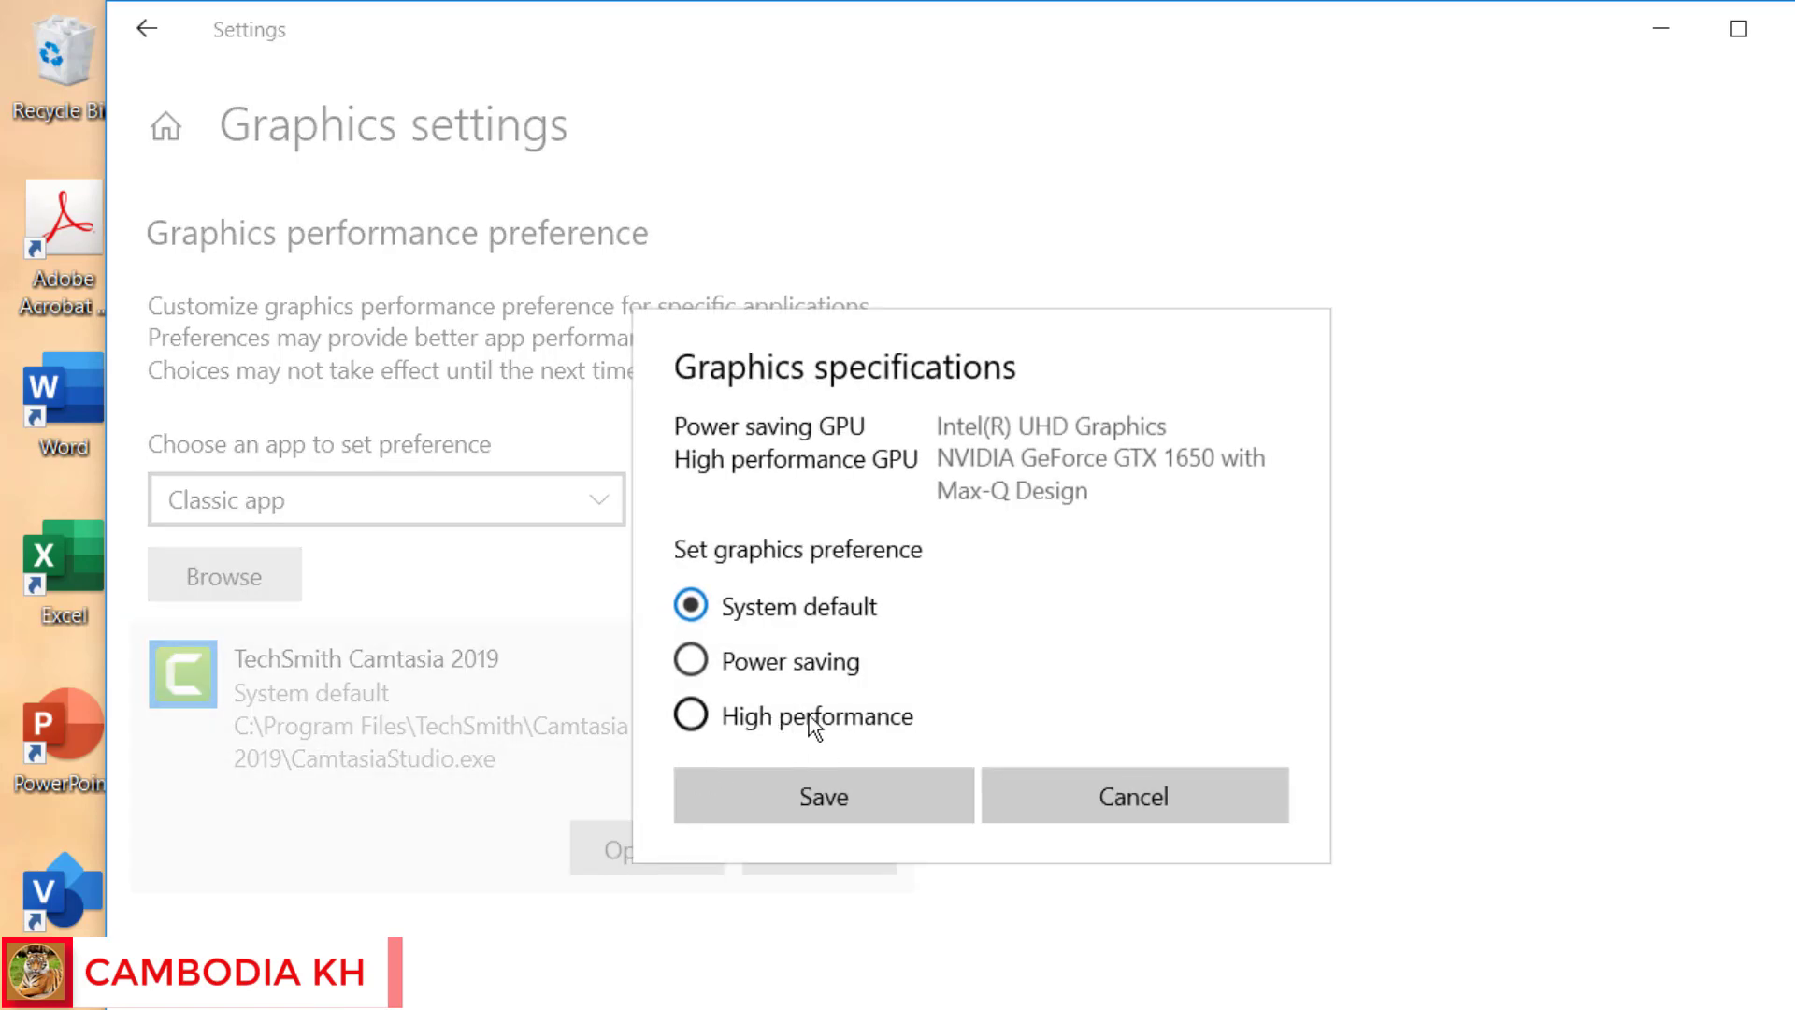
left_click(790, 732)
left_click(838, 794)
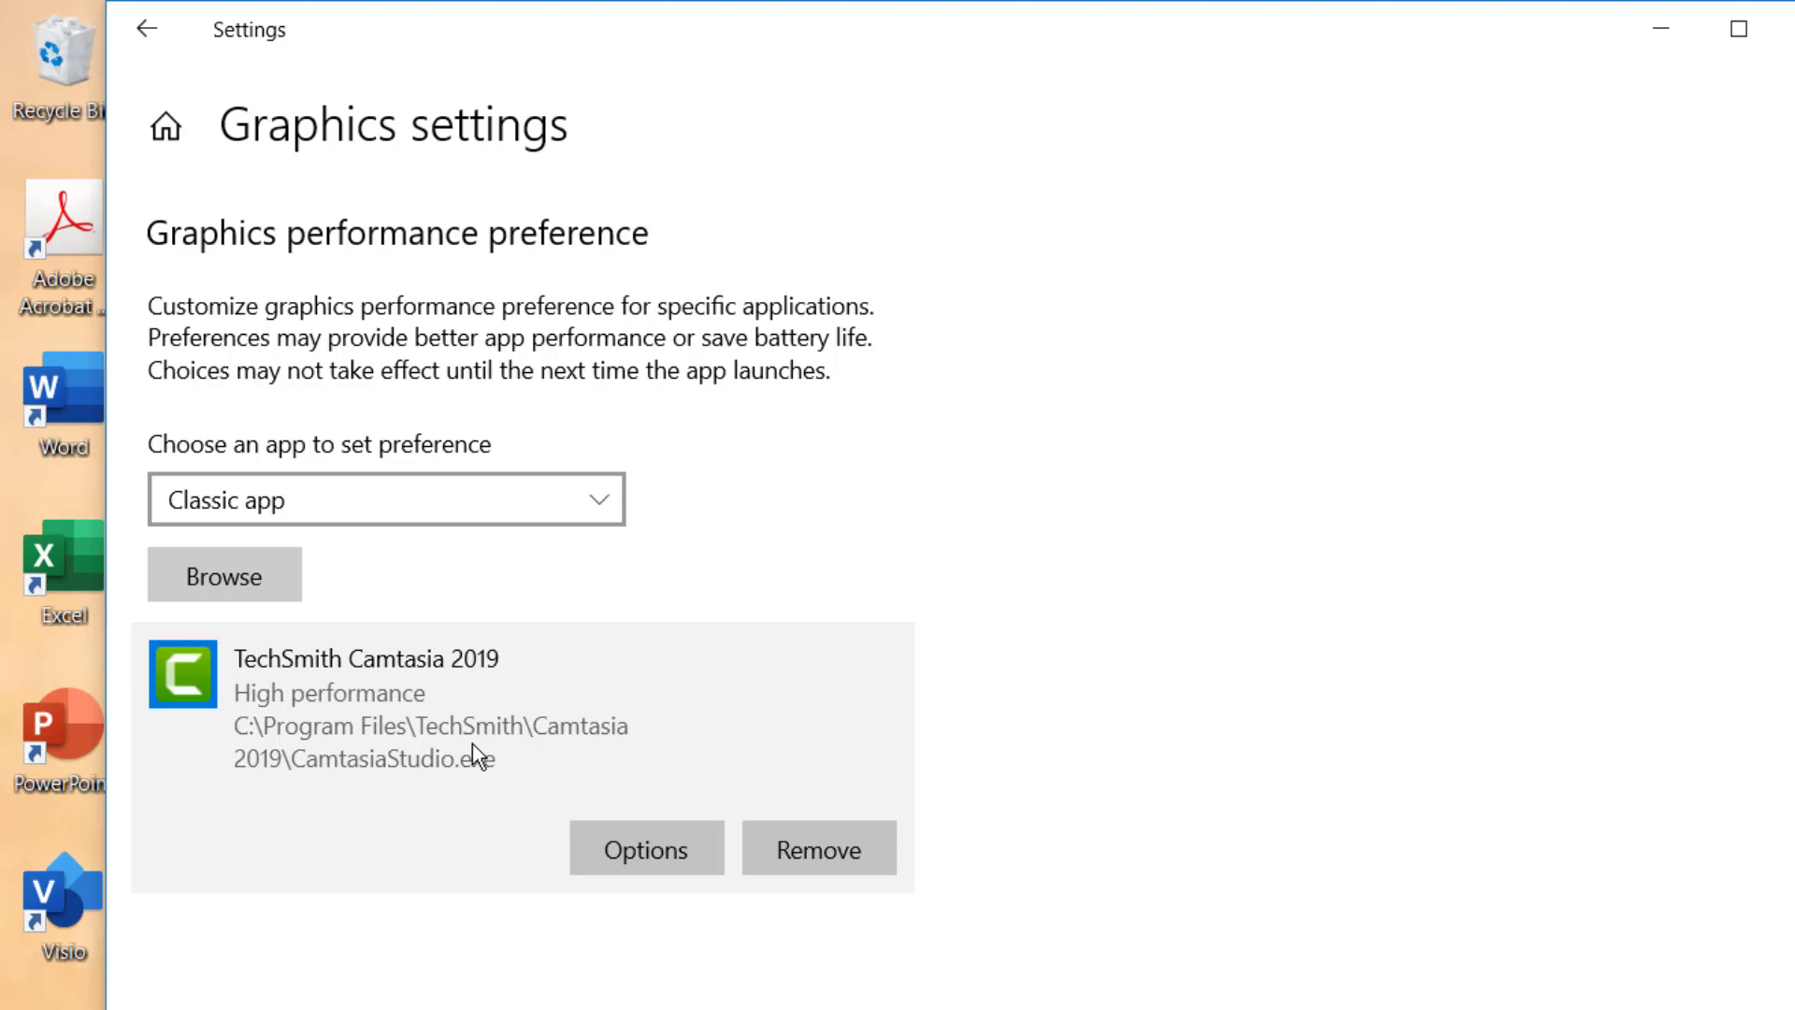
- Add the classic app chrome from C:\Program Files (x86)\Google\Chrome\Application to the graphics performance preference list
left_click(244, 578)
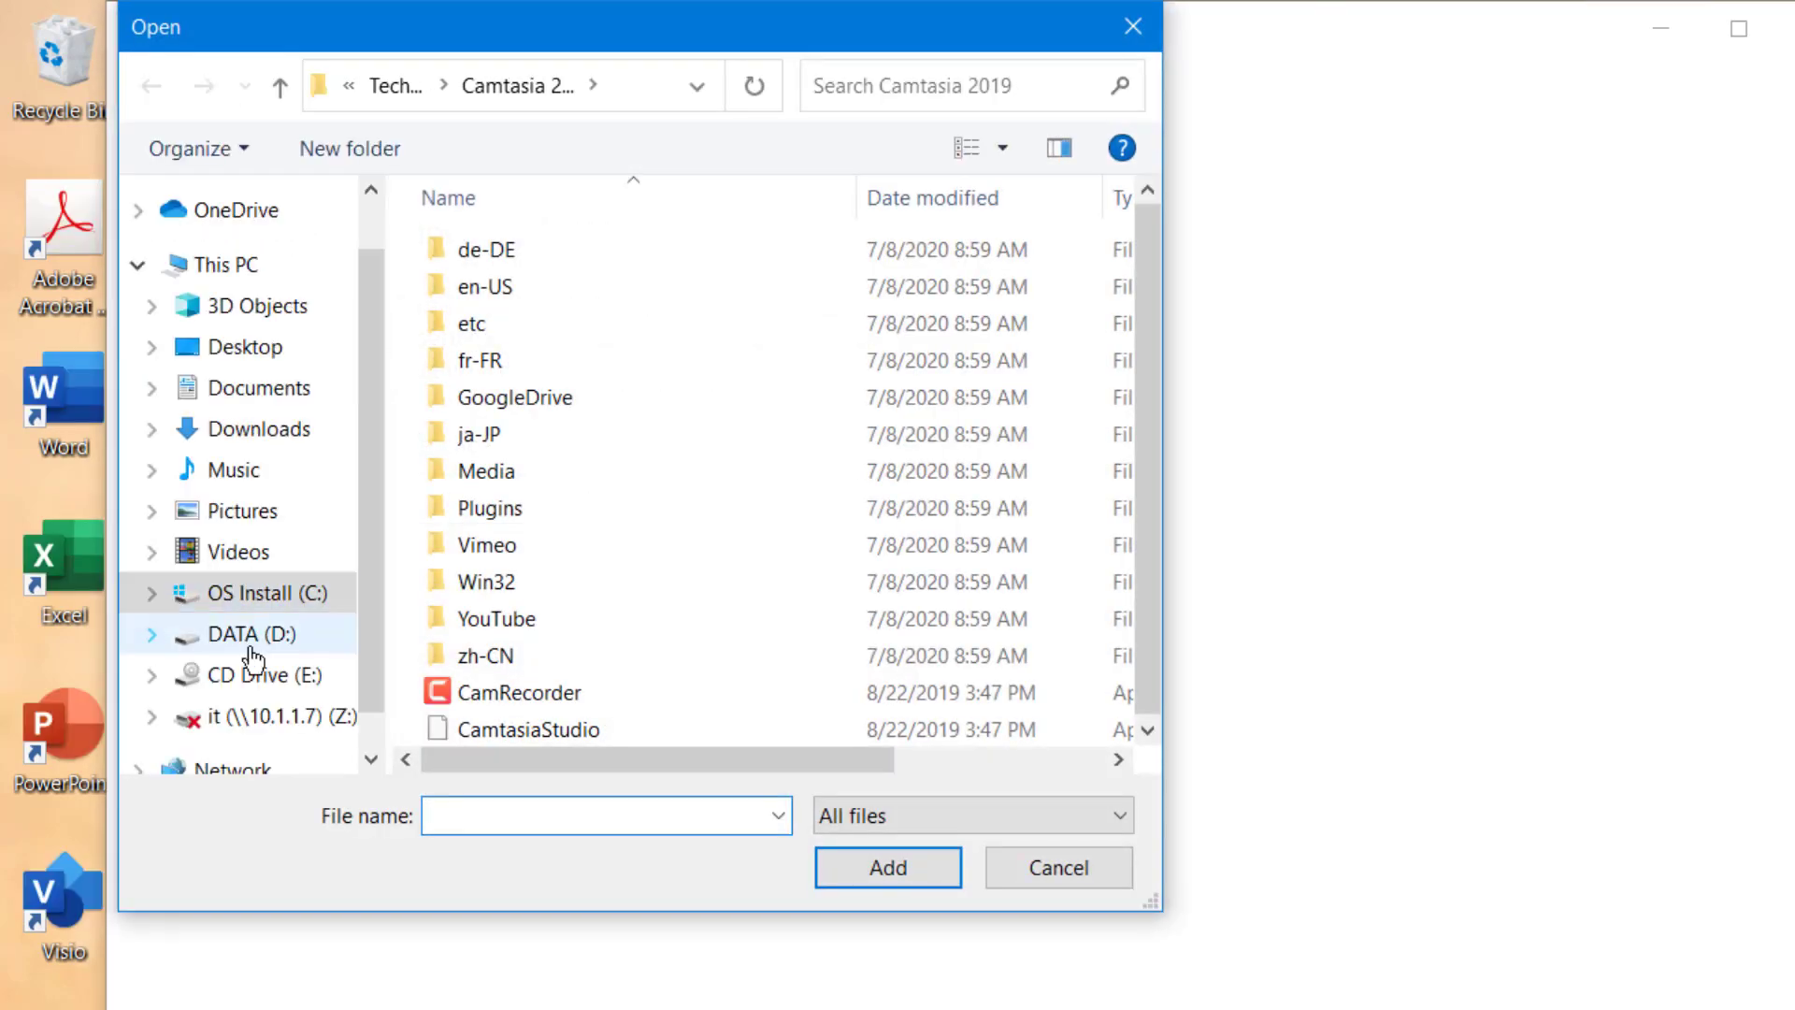
left_click(251, 595)
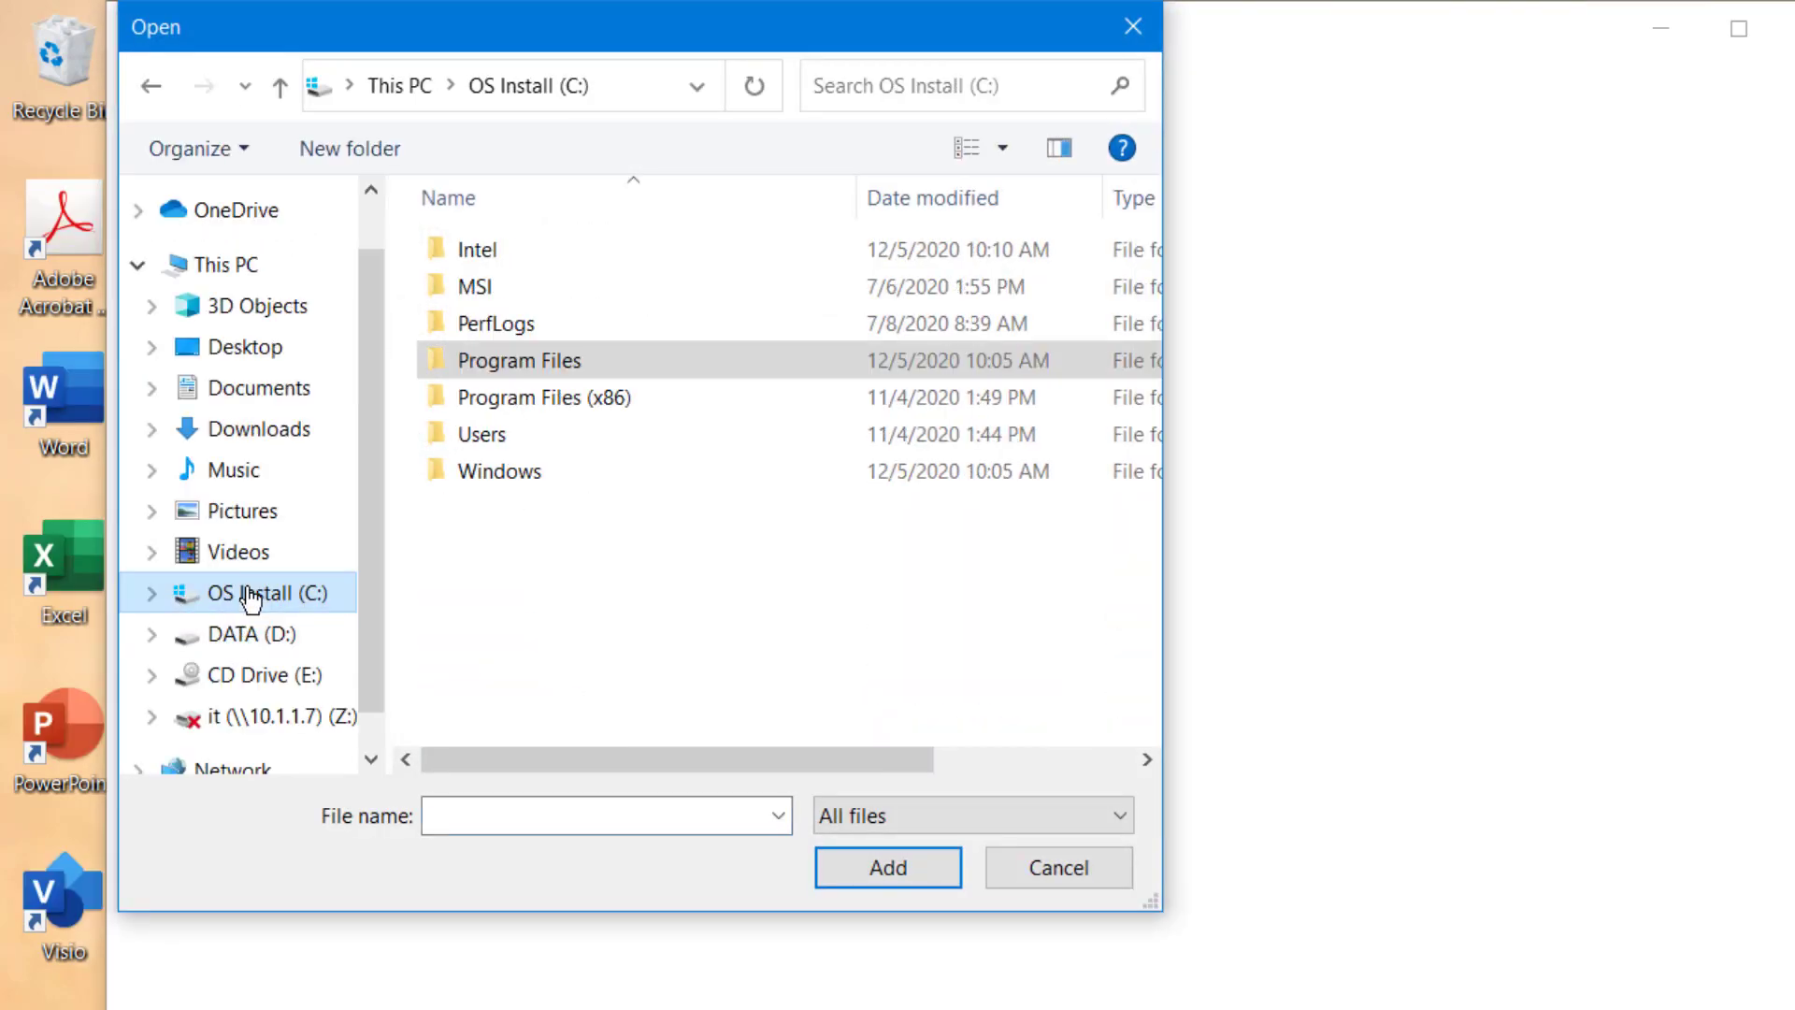
double_click(570, 401)
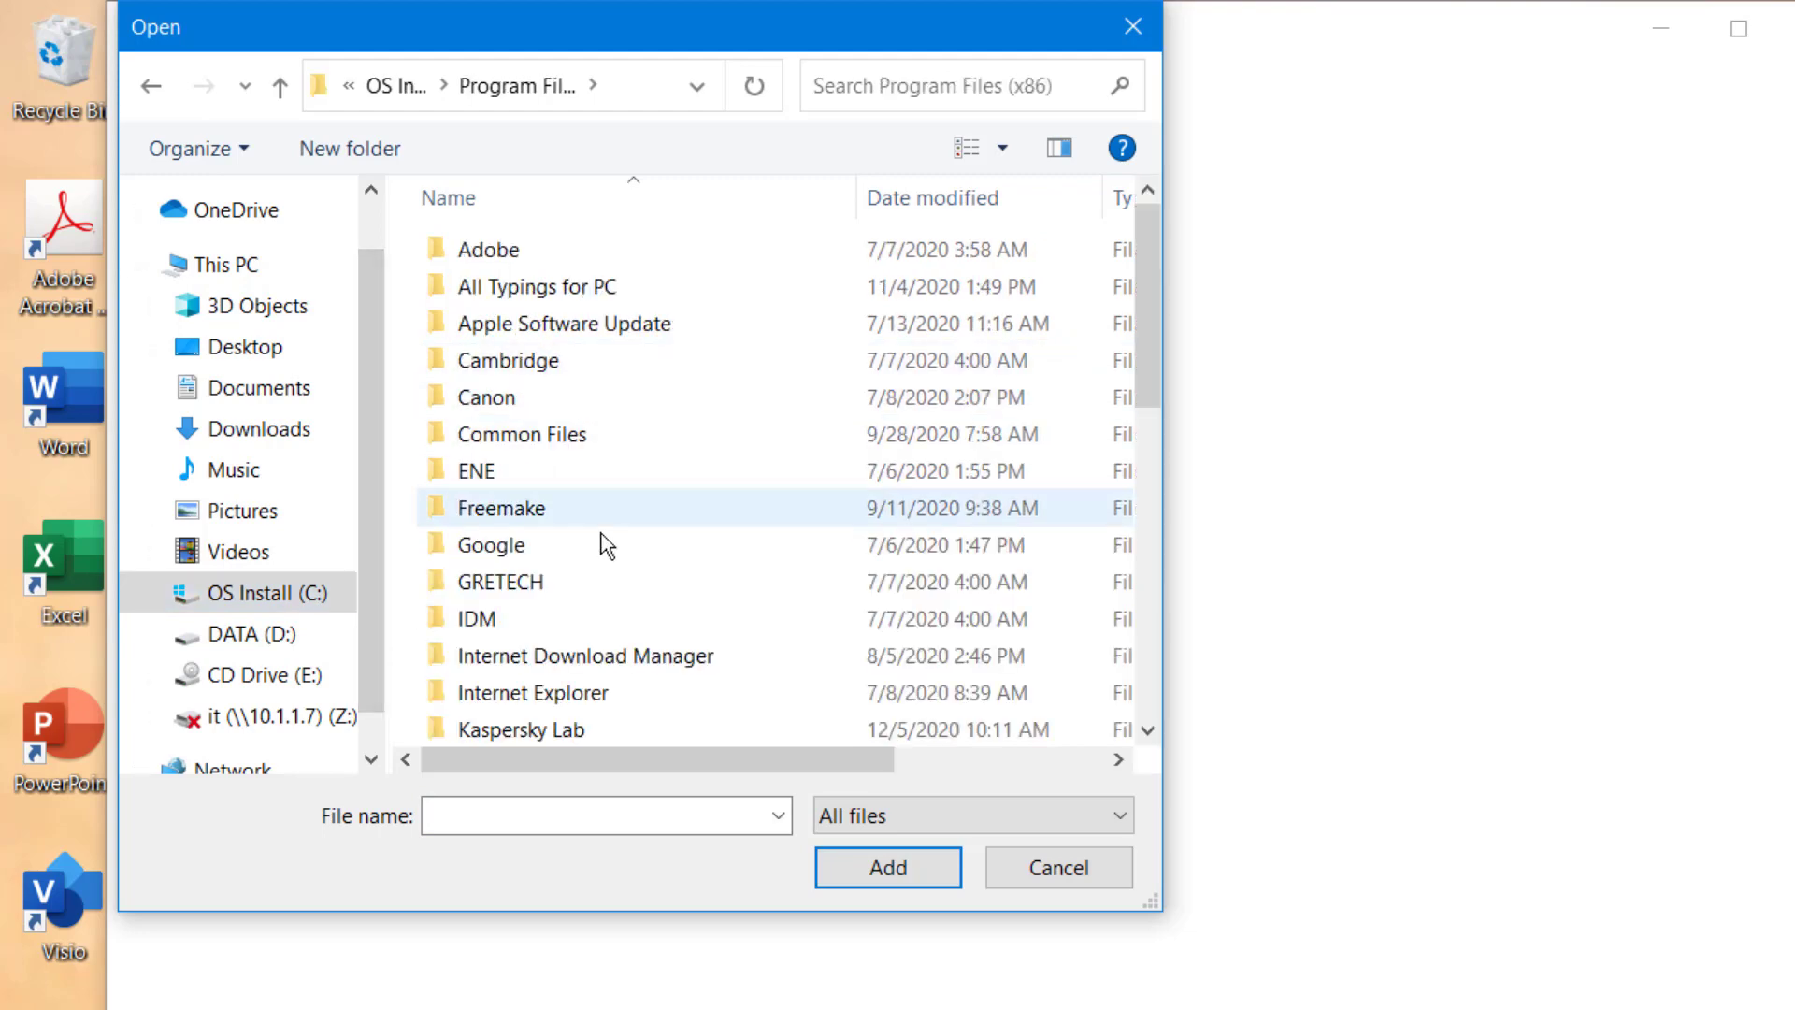
double_click(510, 549)
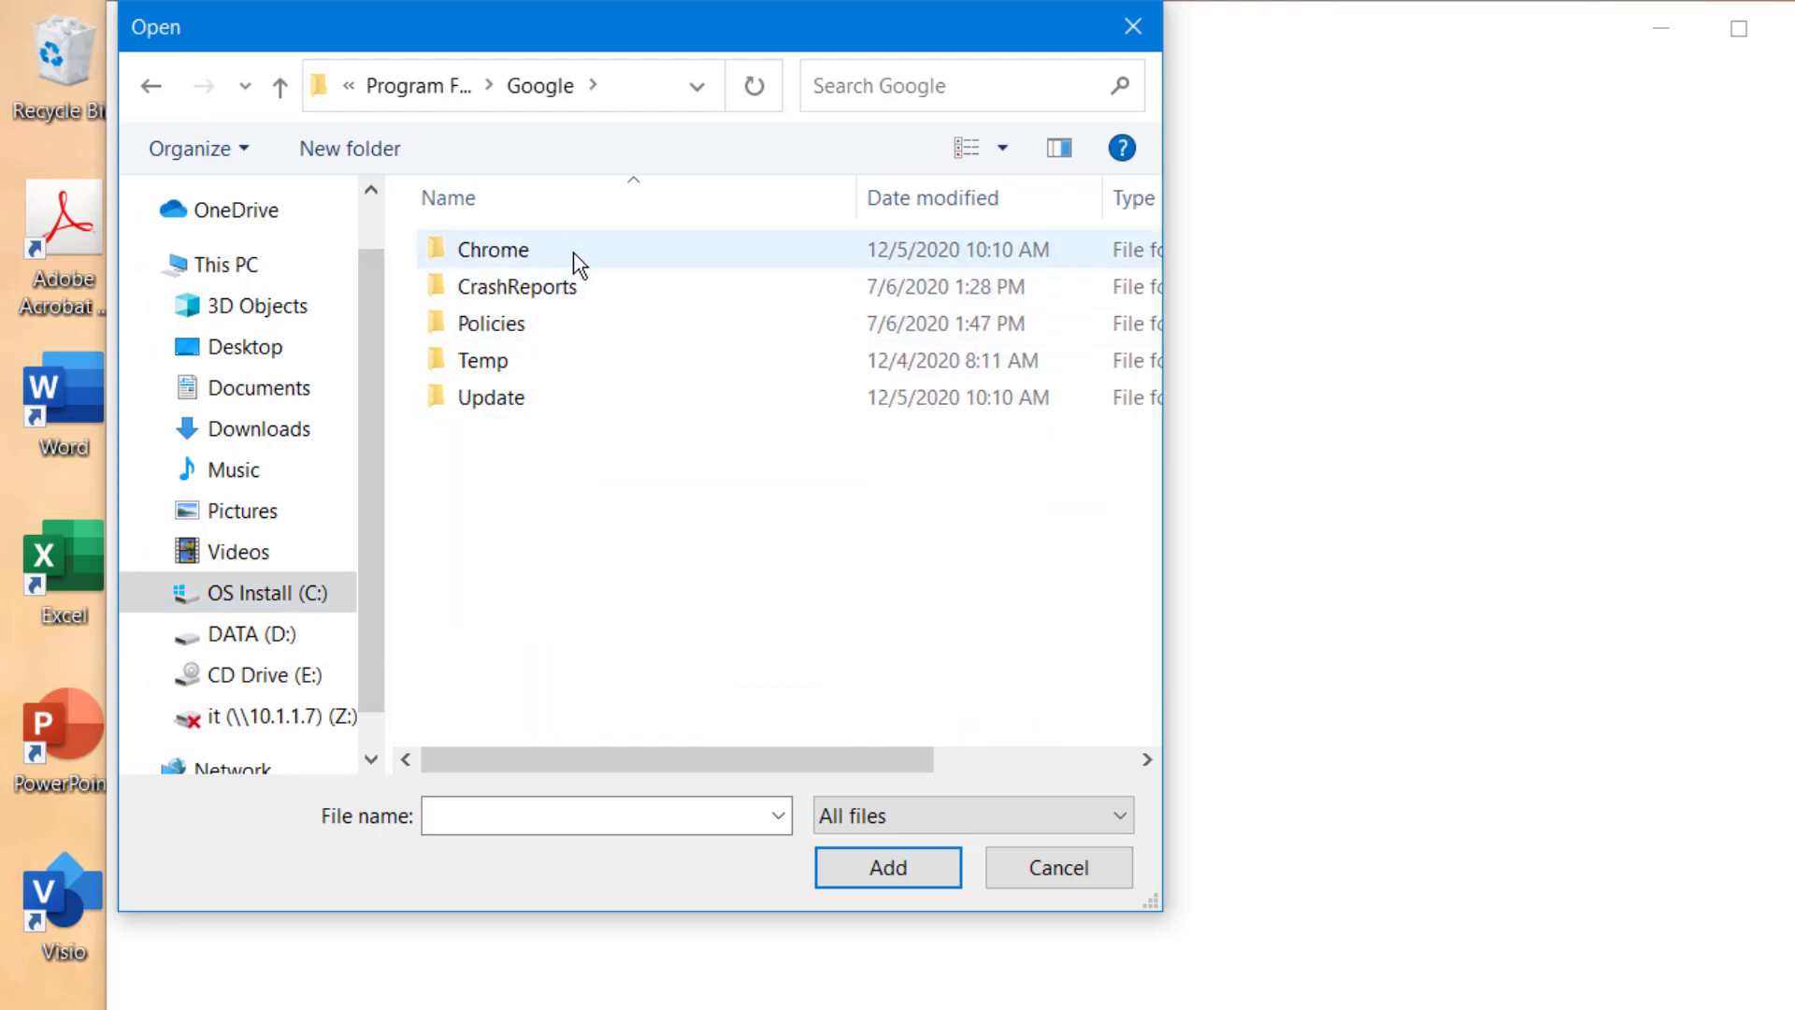
double_click(580, 265)
double_click(577, 254)
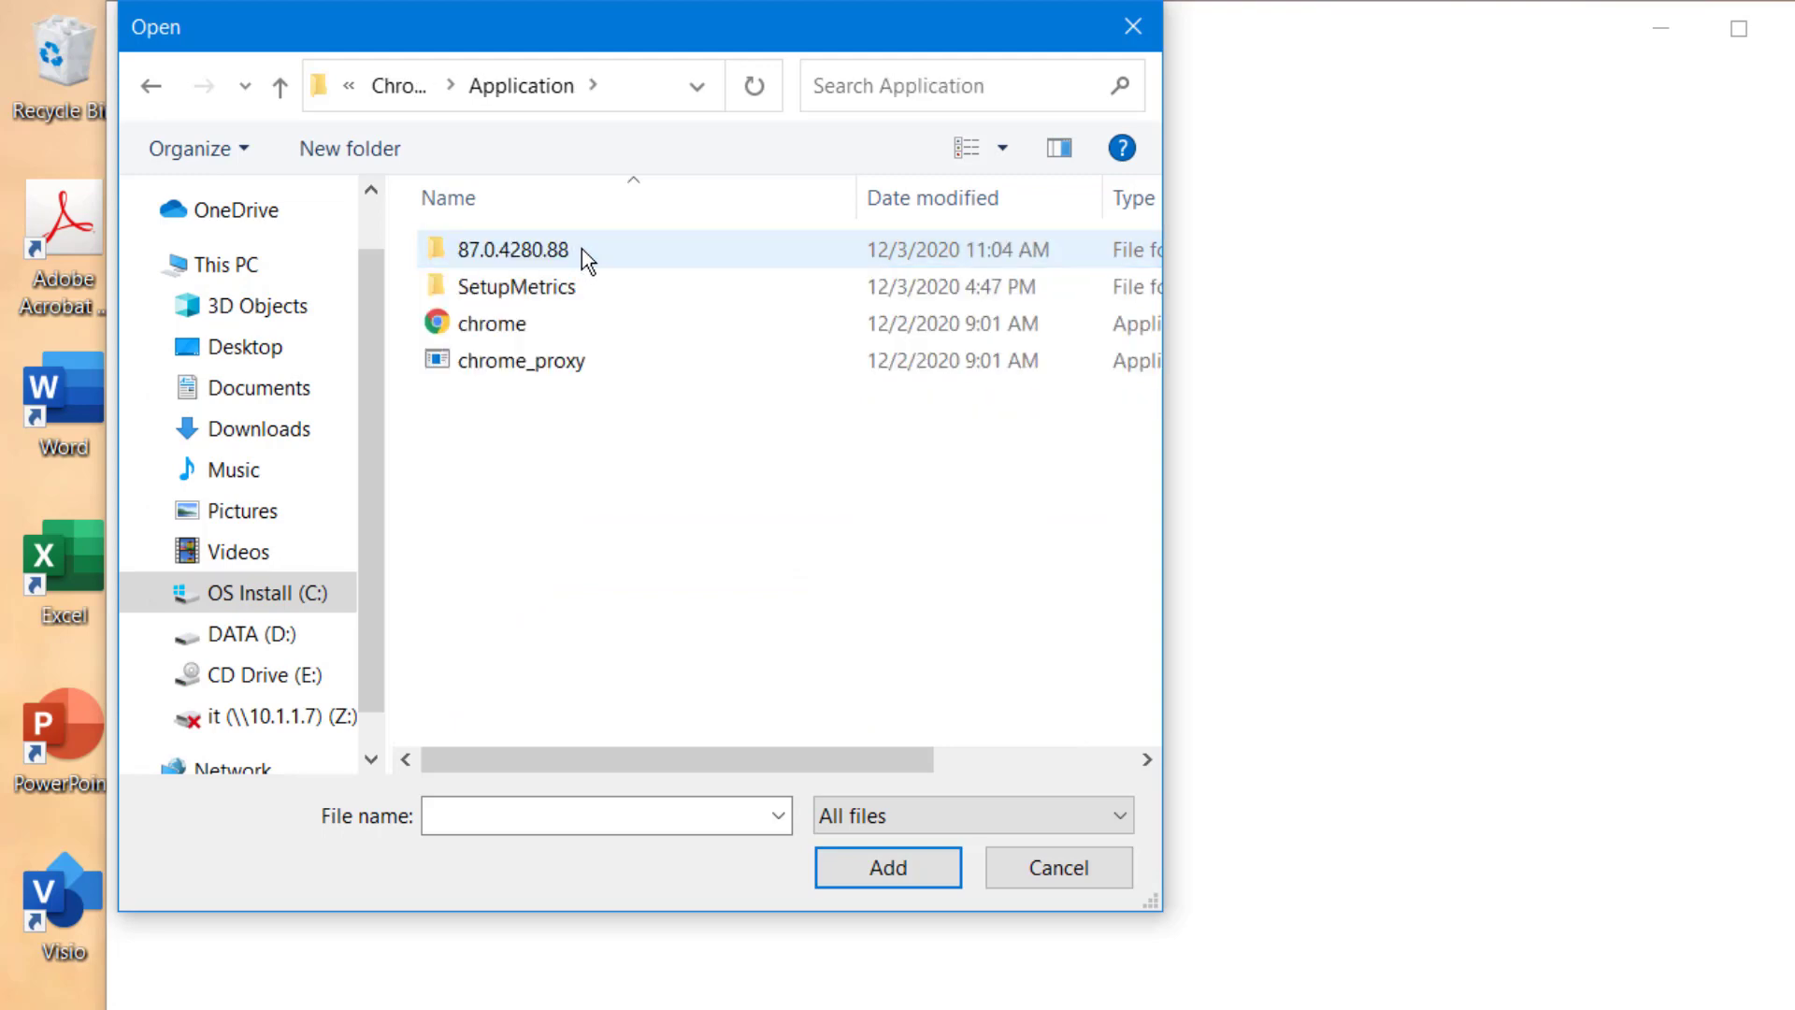
left_click(526, 328)
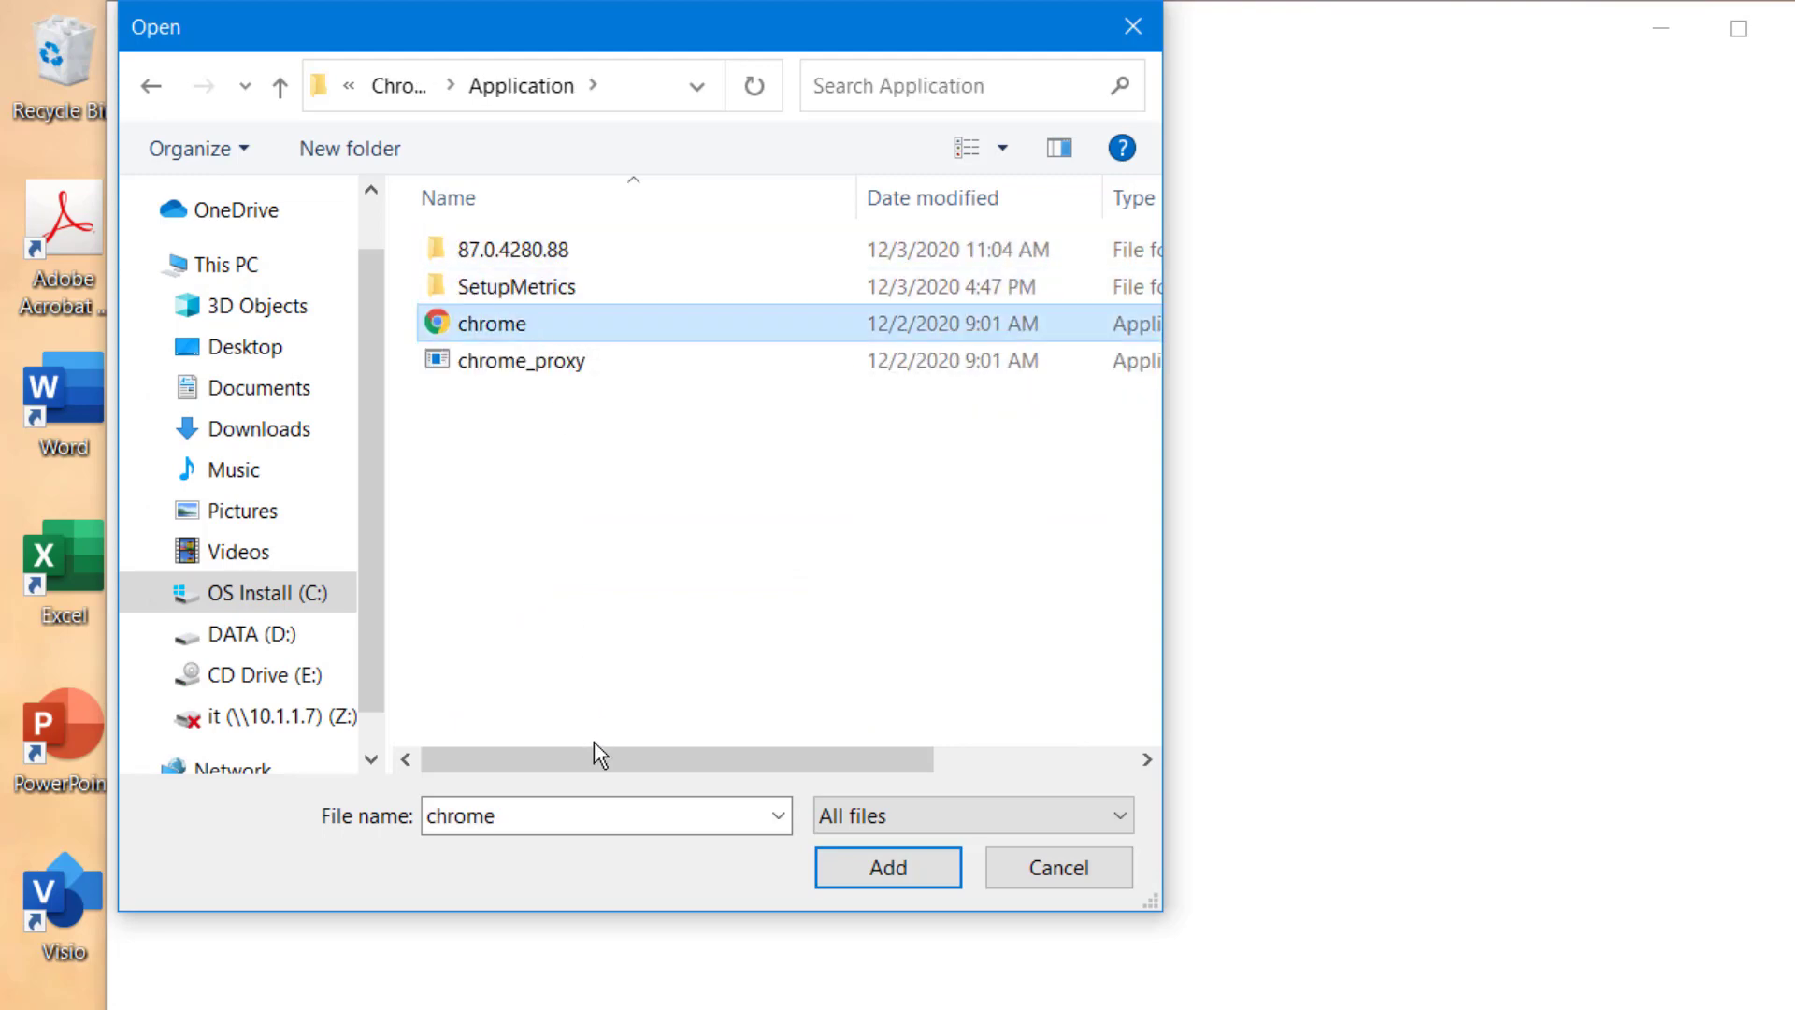
left_click_drag(593, 756, 874, 538)
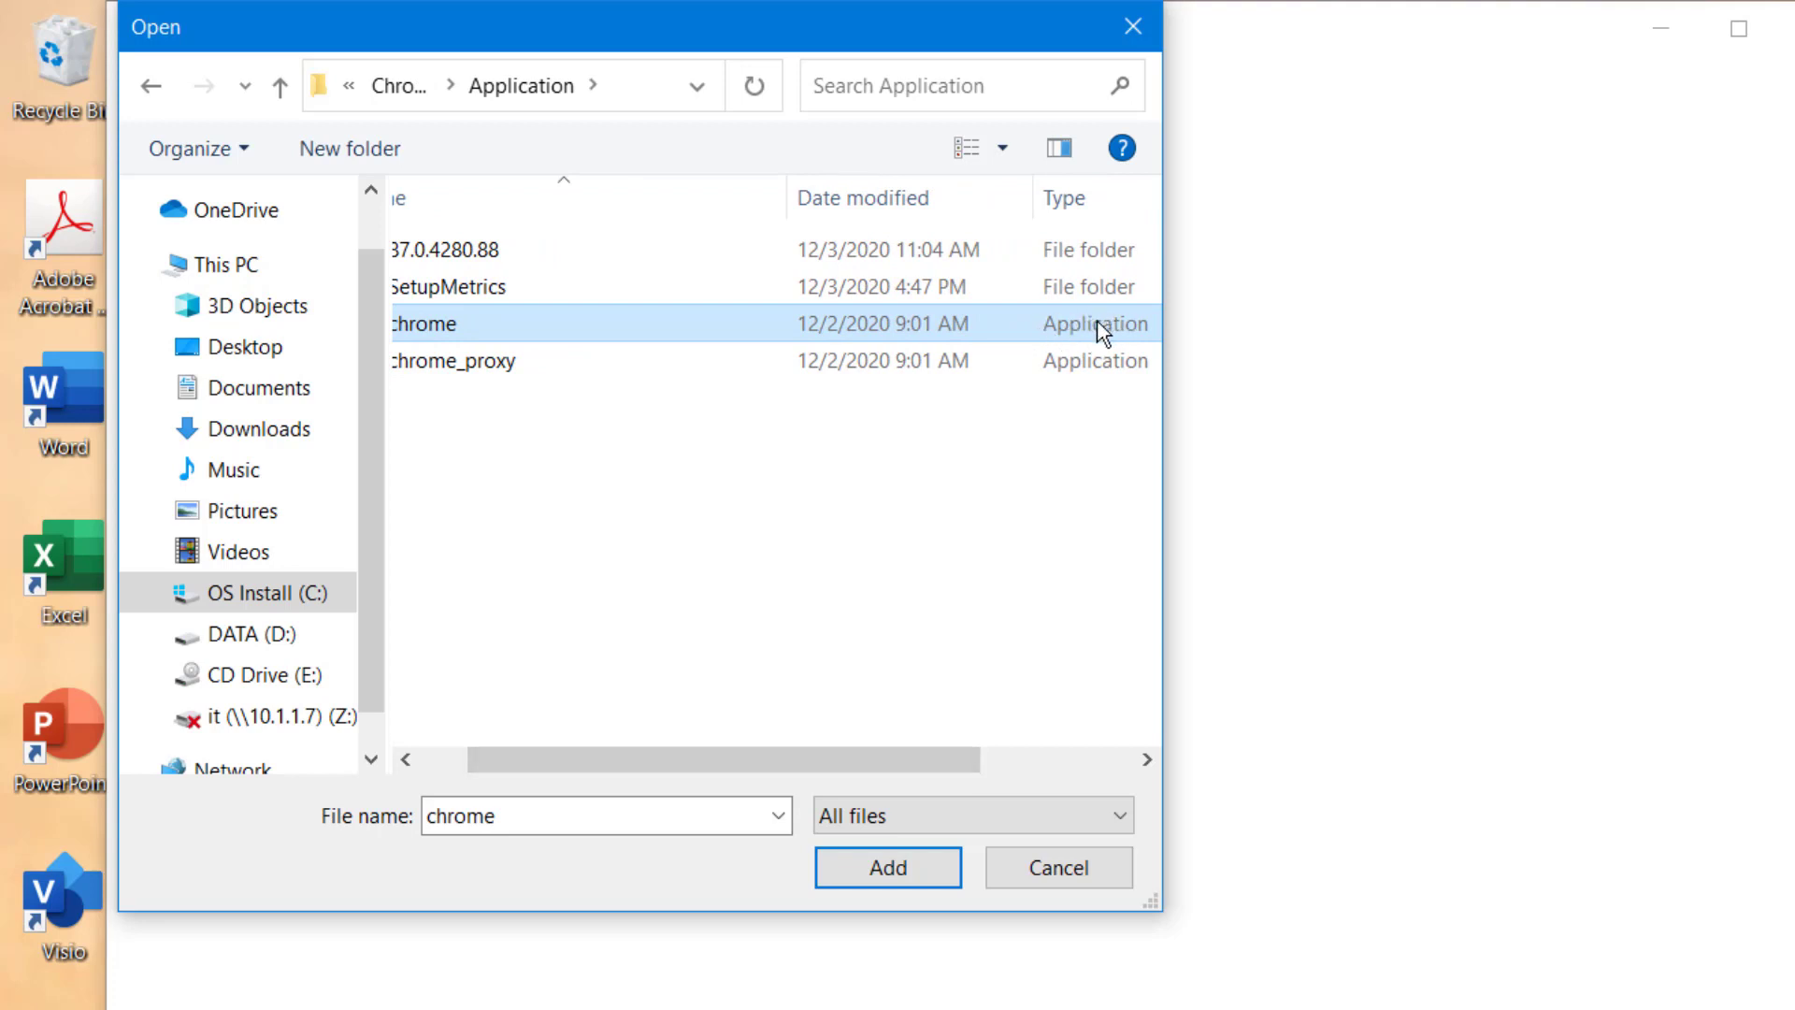
left_click_drag(765, 762, 552, 760)
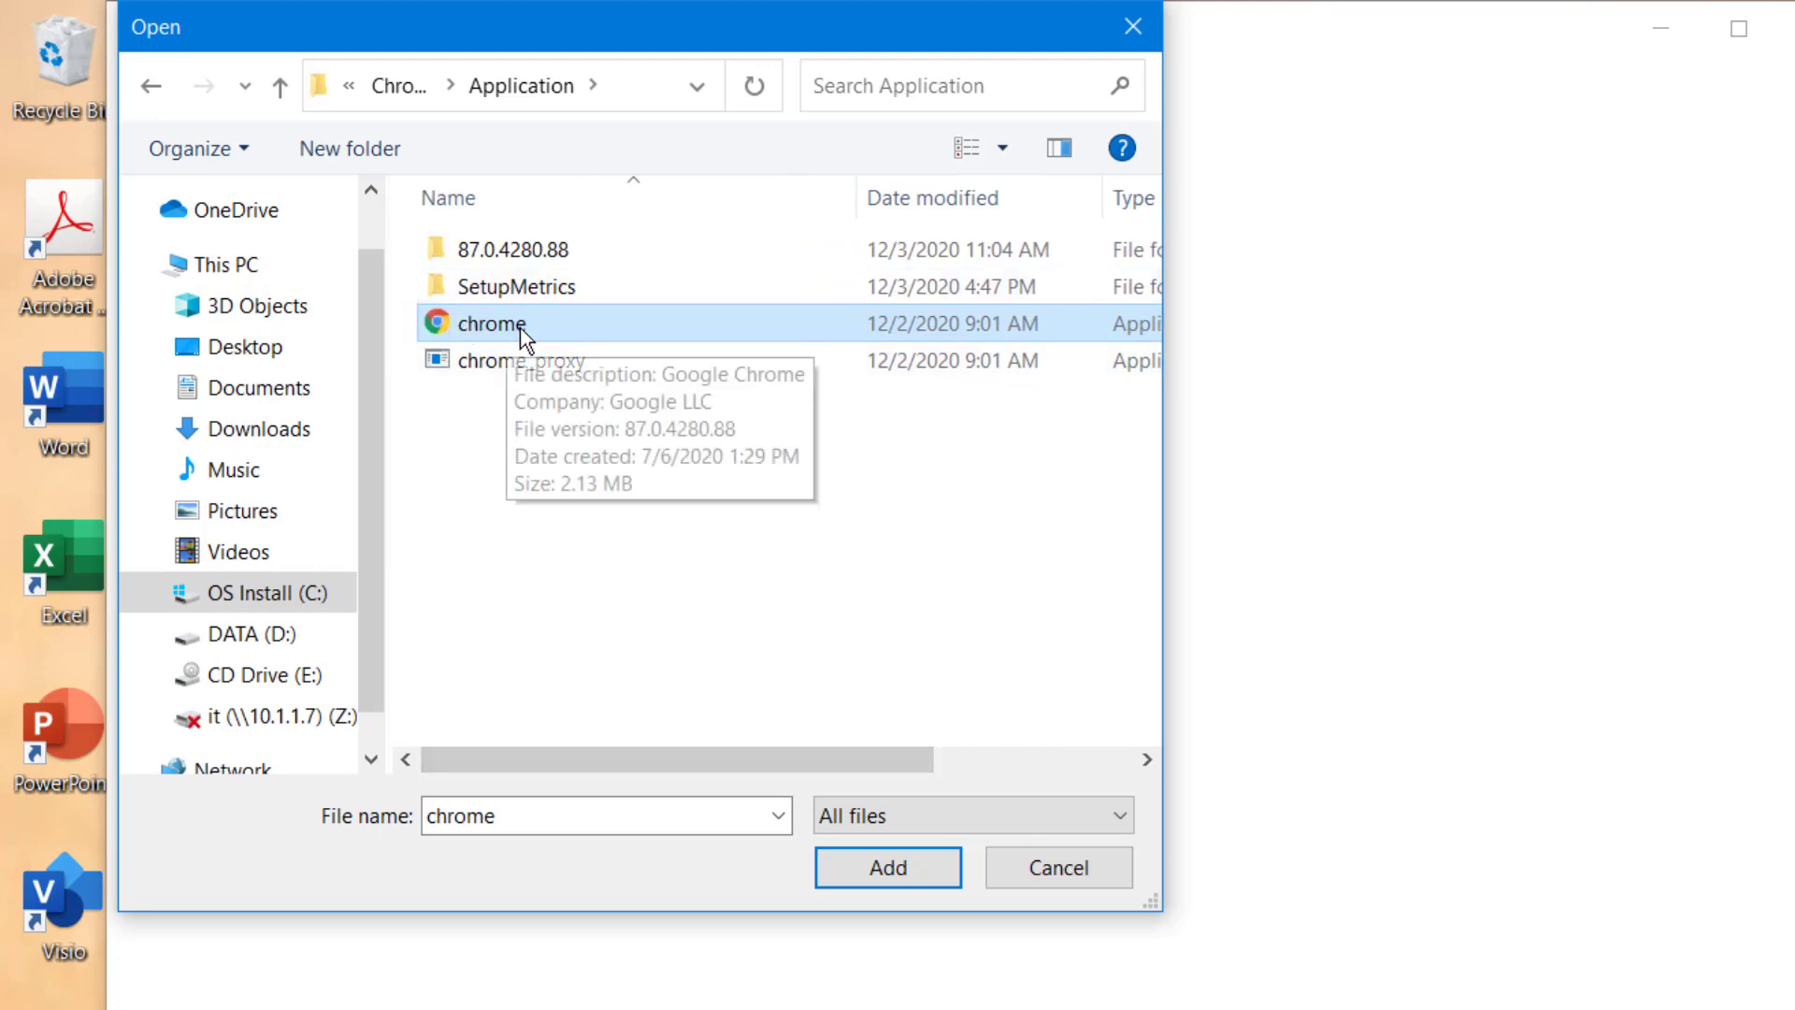
left_click(888, 867)
- Set Google Chrome's graphics preference to High performance and save it
left_click(636, 850)
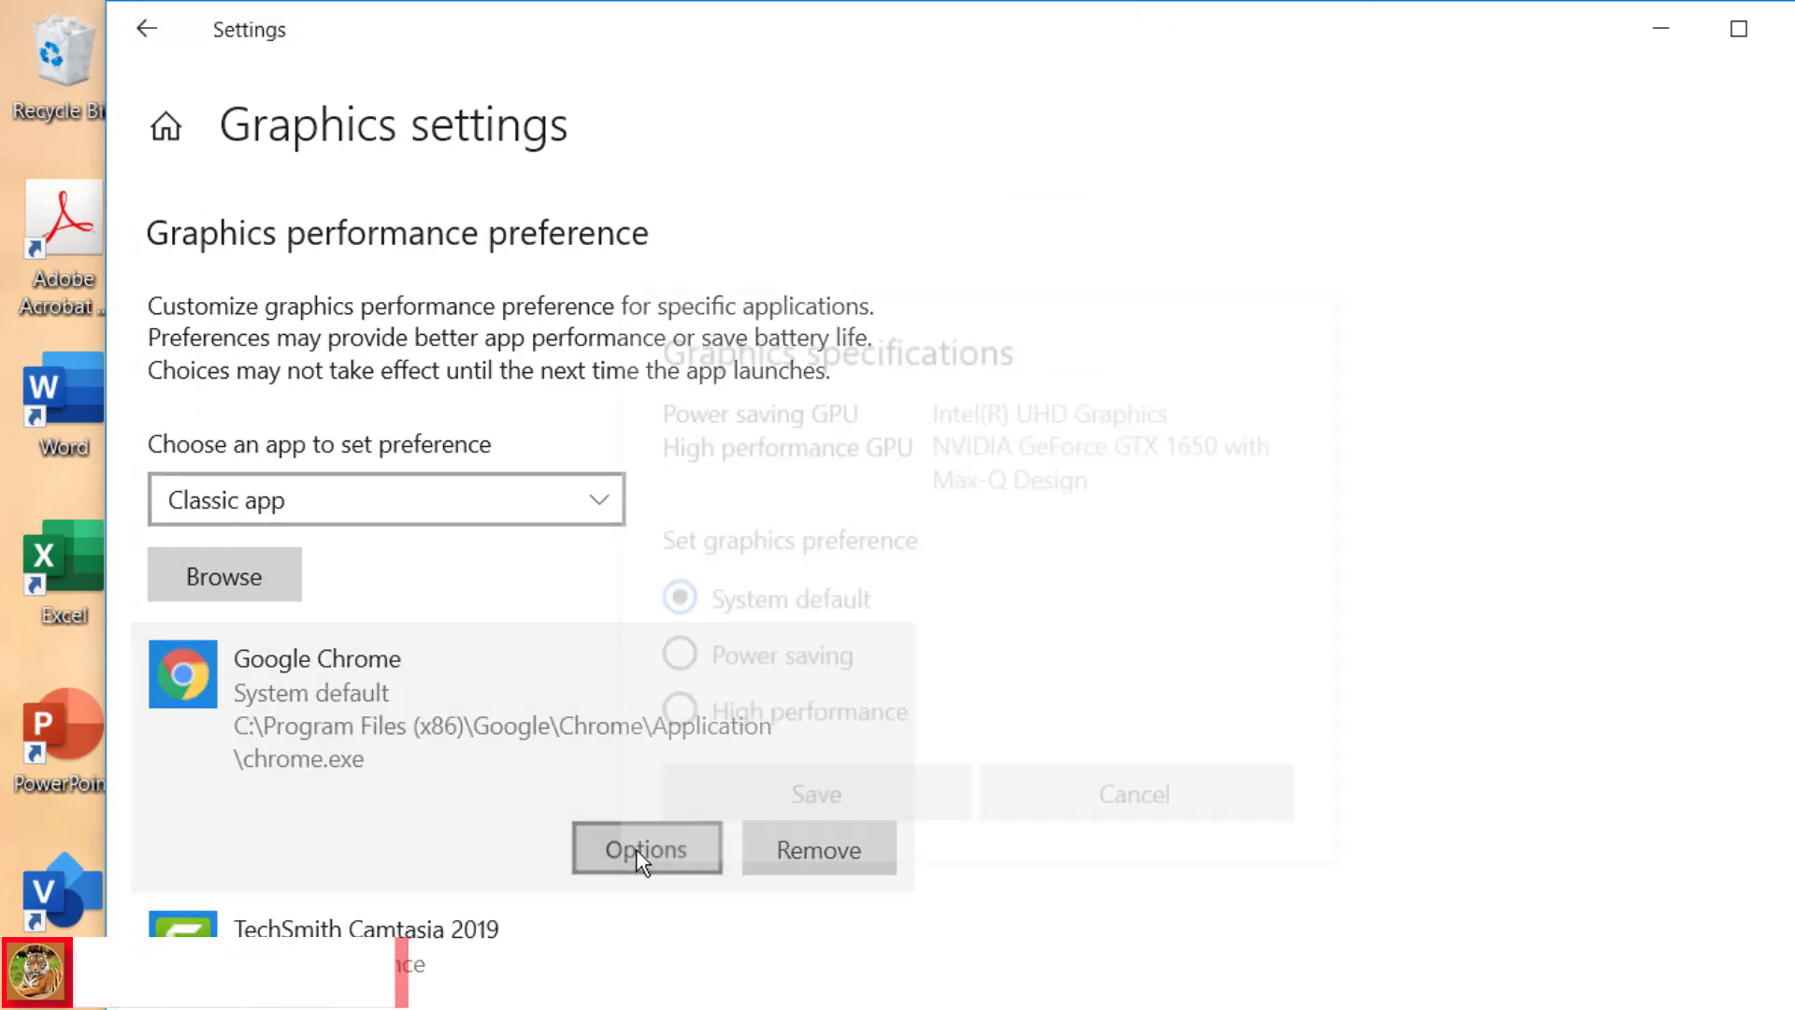
left_click(815, 716)
left_click(820, 795)
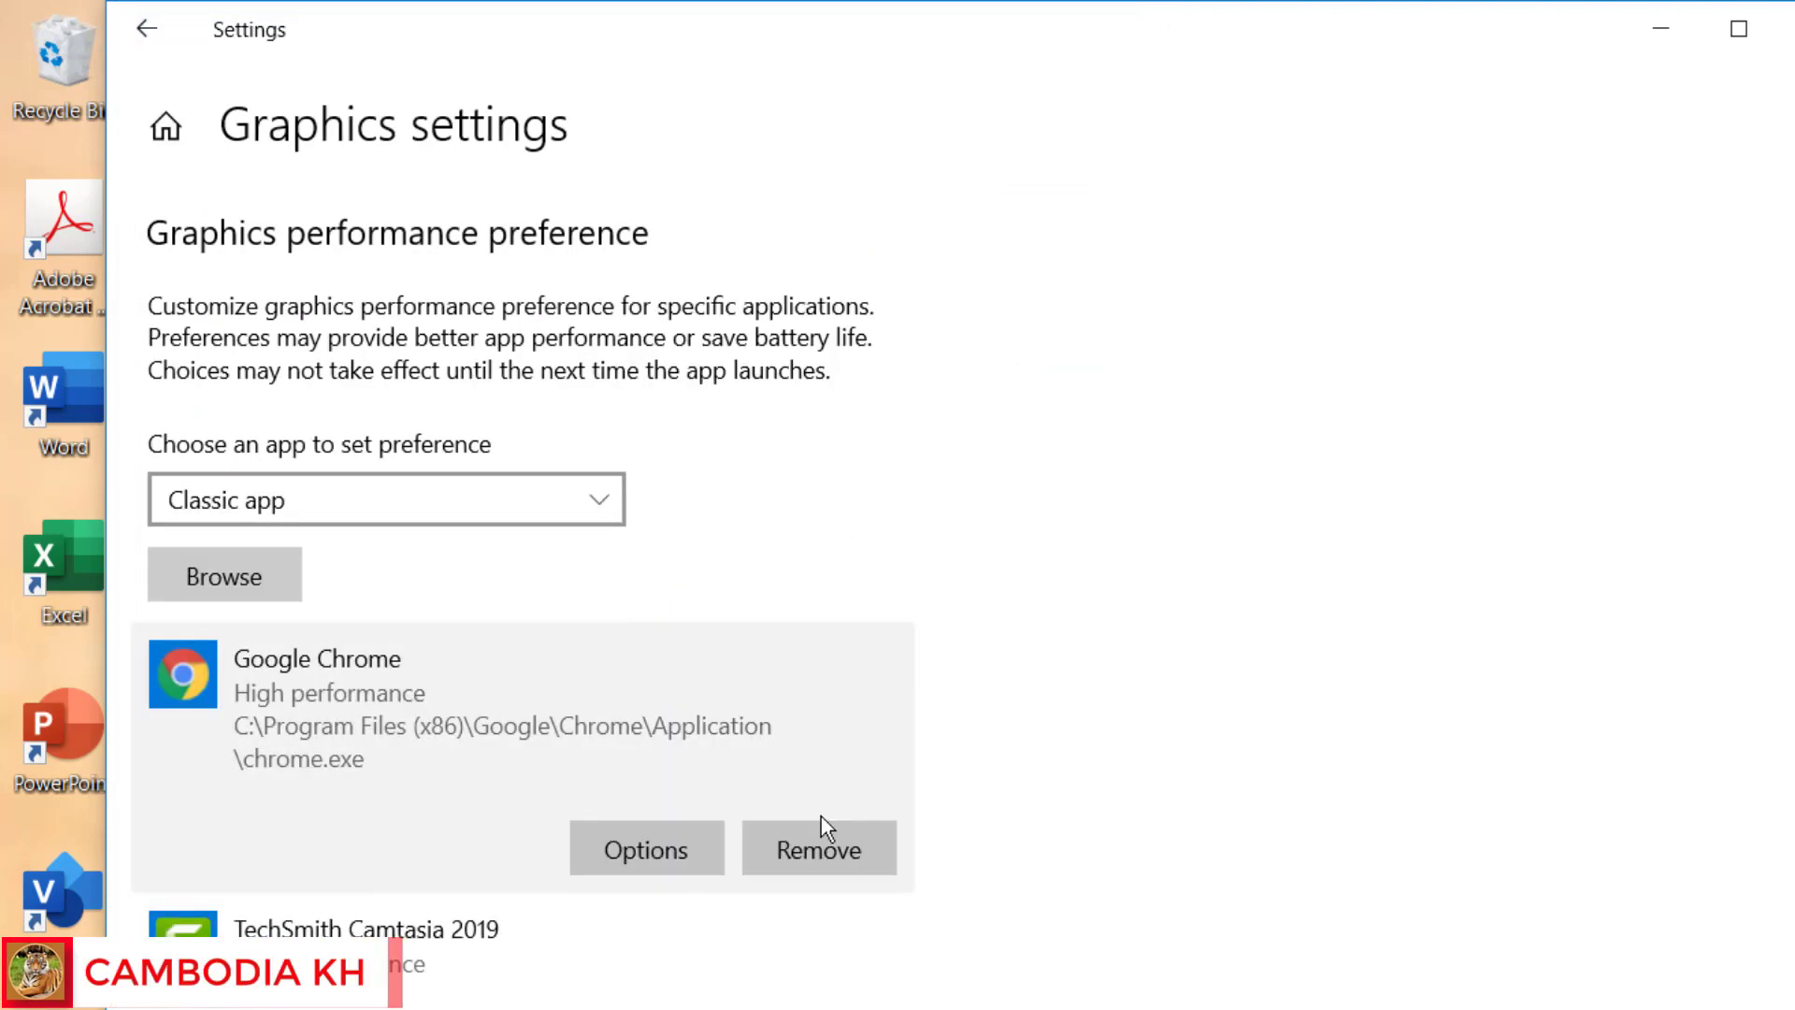